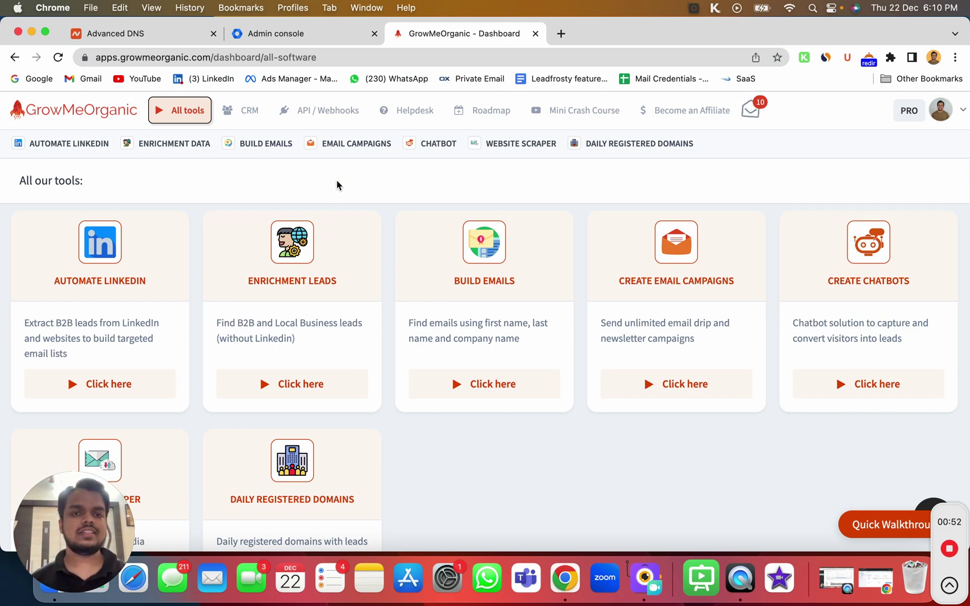
- Go to the Email Campaigns Connect New Sender (SMTP) page and list all senders
click(357, 154)
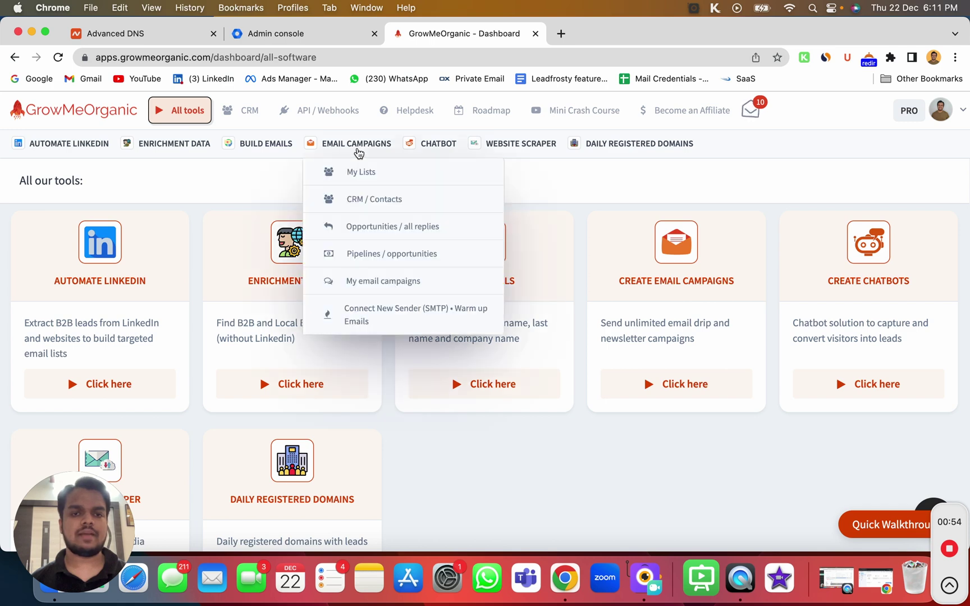
click(344, 324)
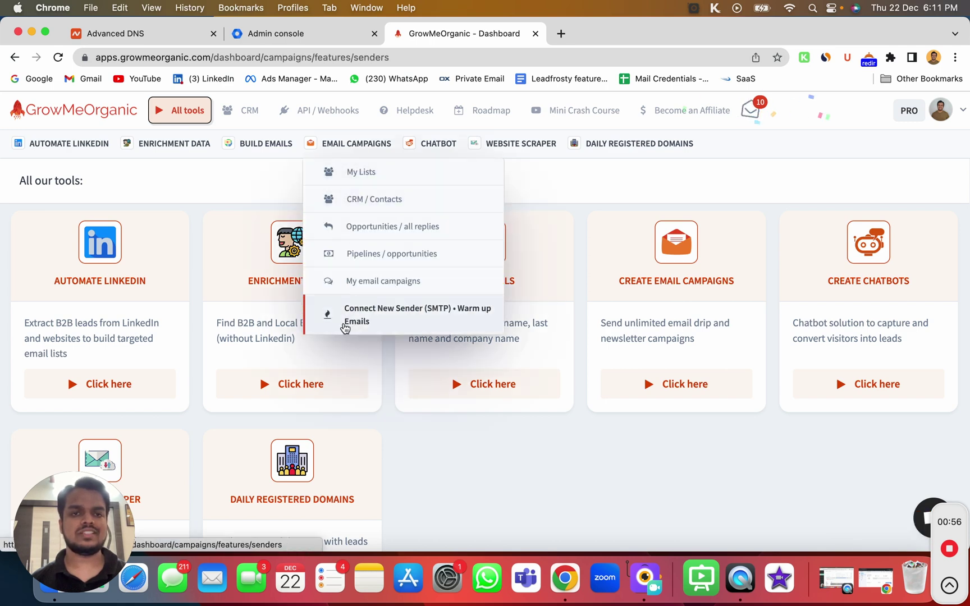
click(112, 313)
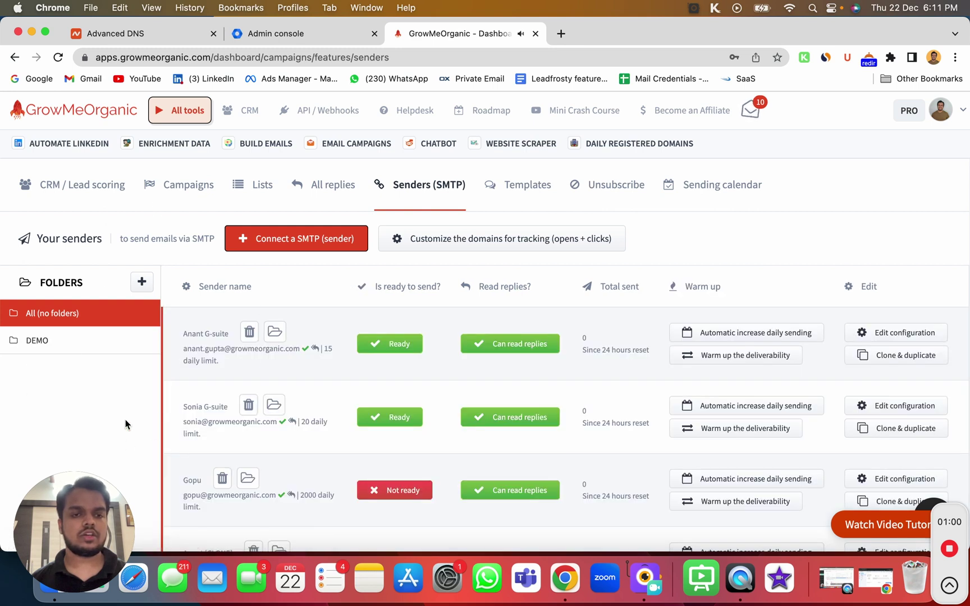
- Create a sender folder named 'Test' and open it, showing no senders
click(141, 283)
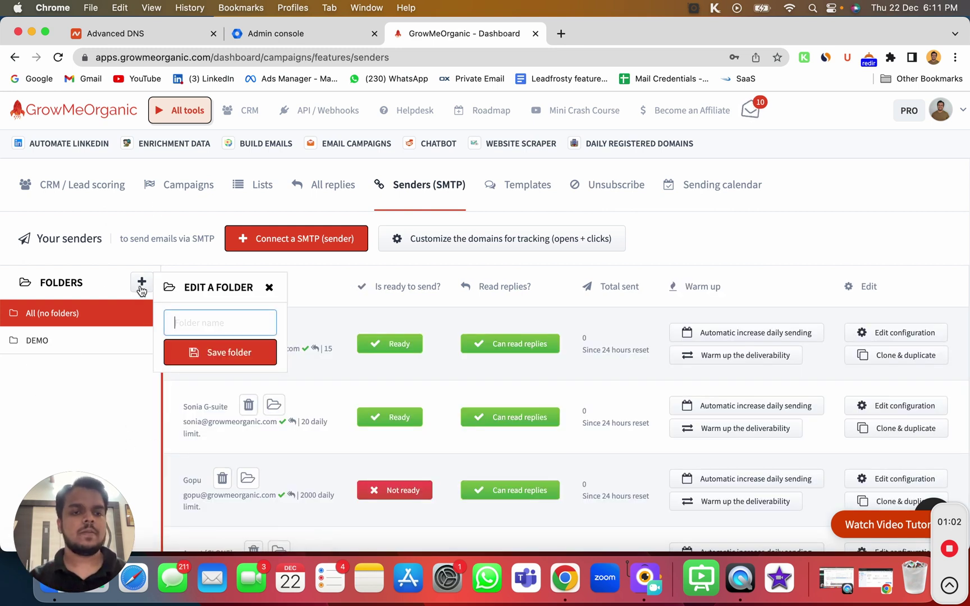
text(Test)
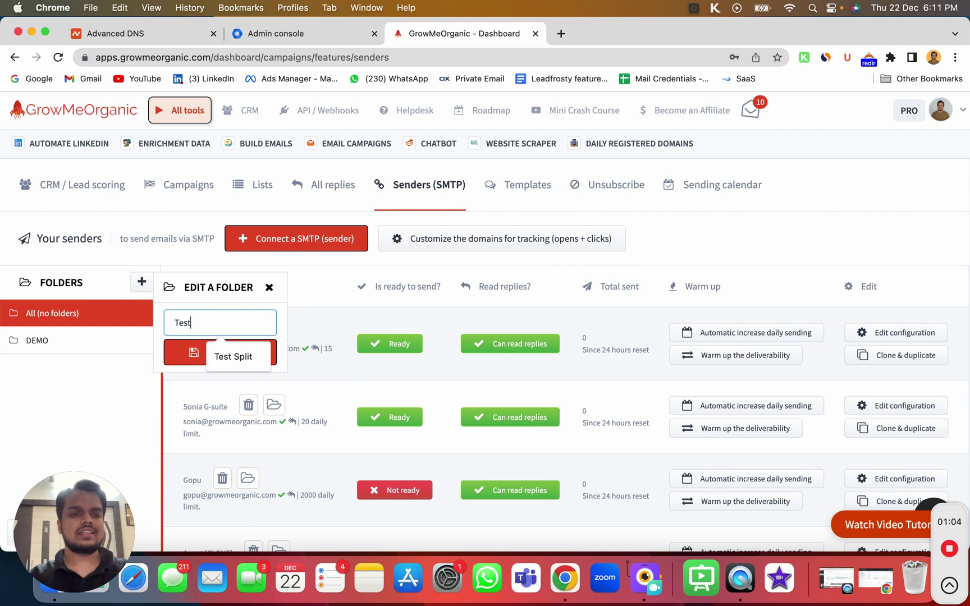
click(194, 357)
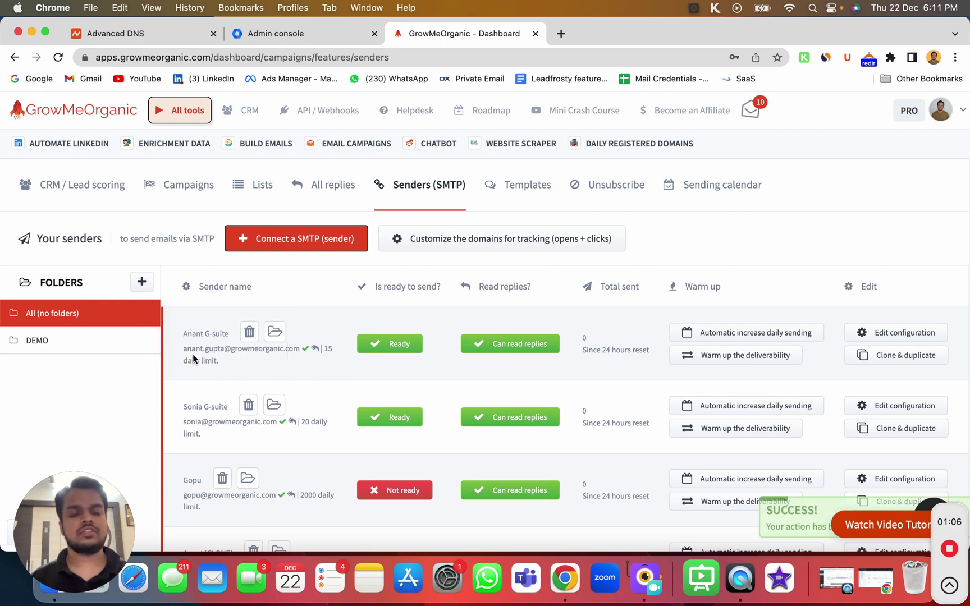
click(39, 346)
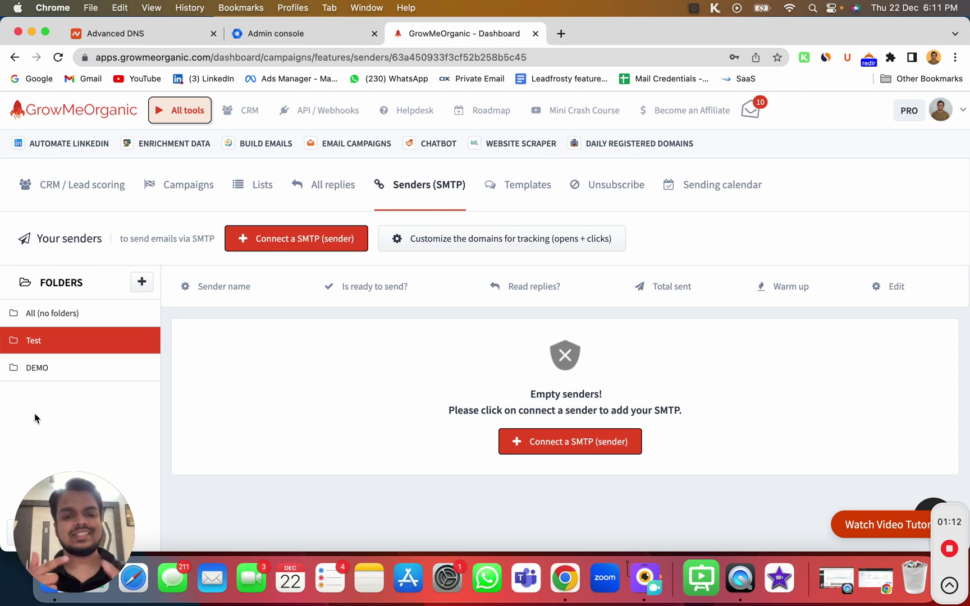
click(552, 443)
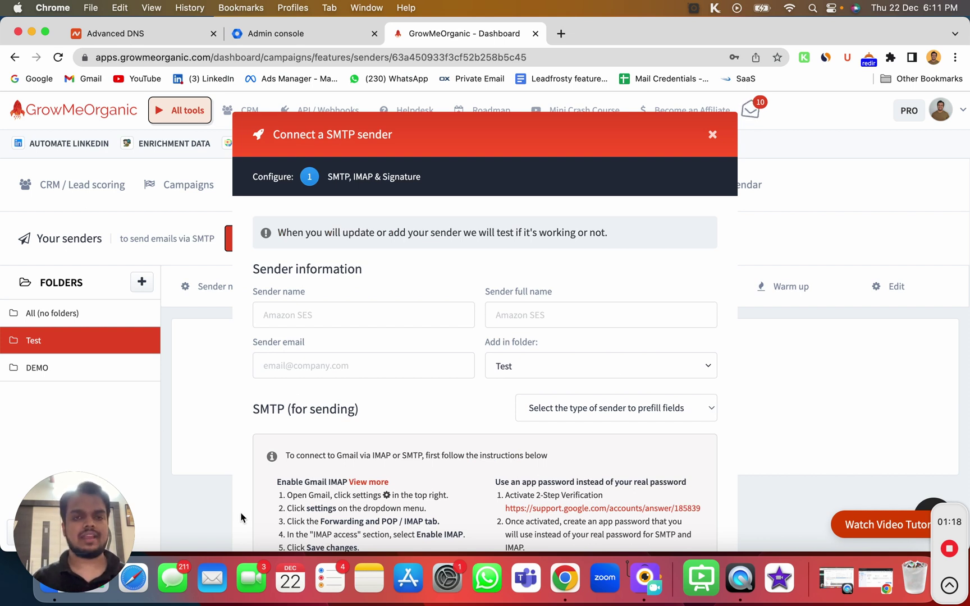
scroll(458, 427, down, 10)
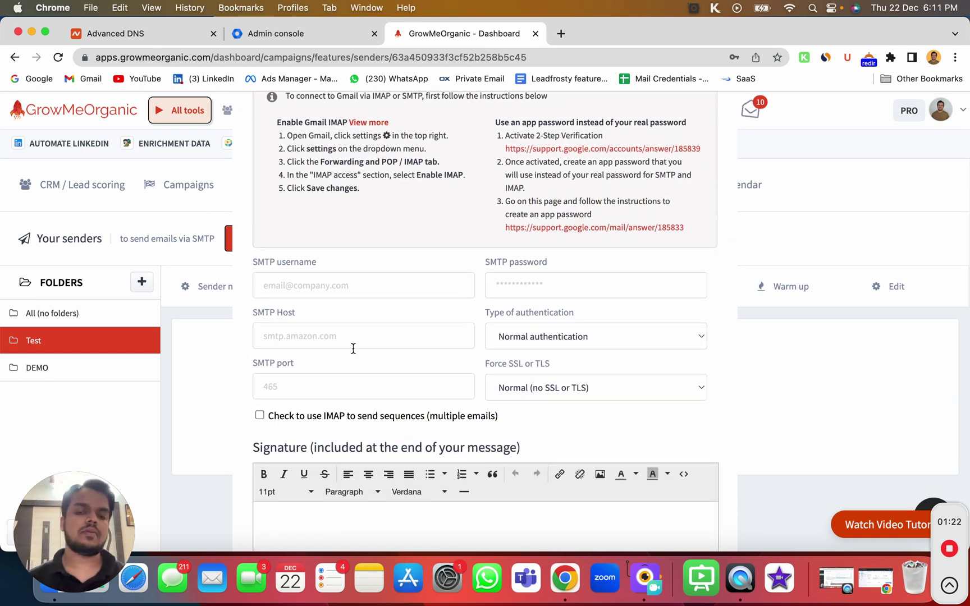
scroll(409, 313, up, 10)
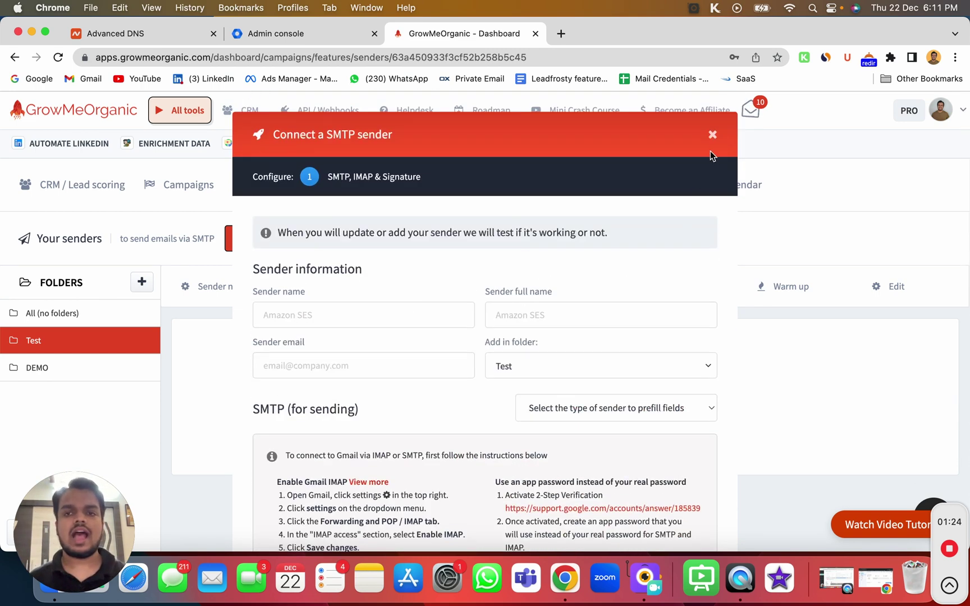
click(711, 134)
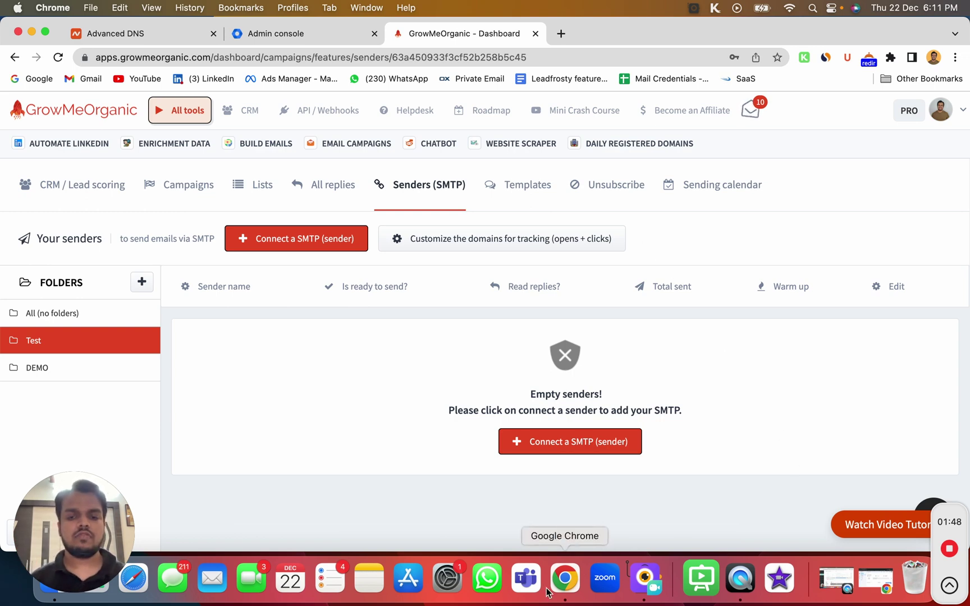
- Switch to the incognito Gmail window and check which Workspace account is signed in
click(565, 584)
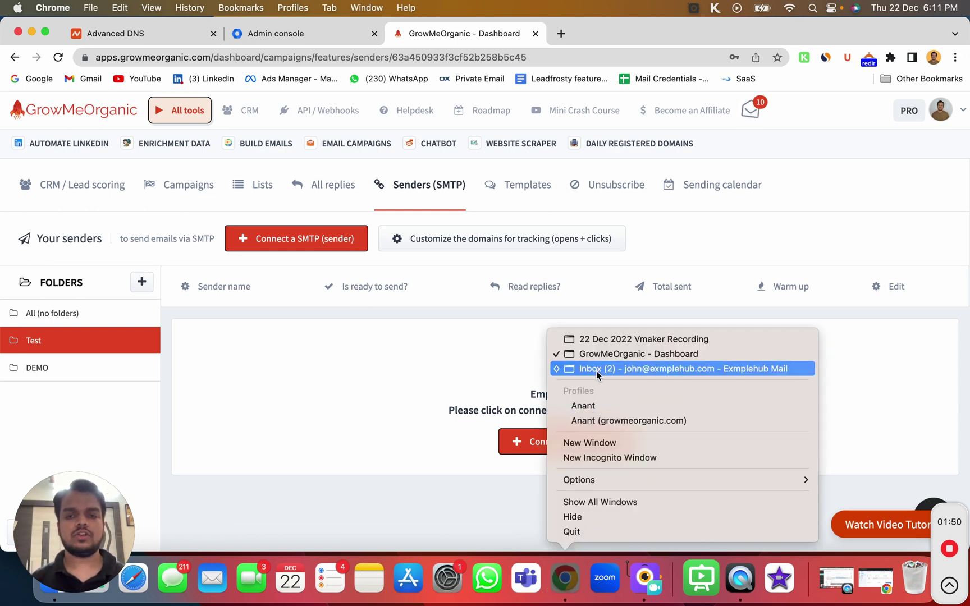
click(596, 371)
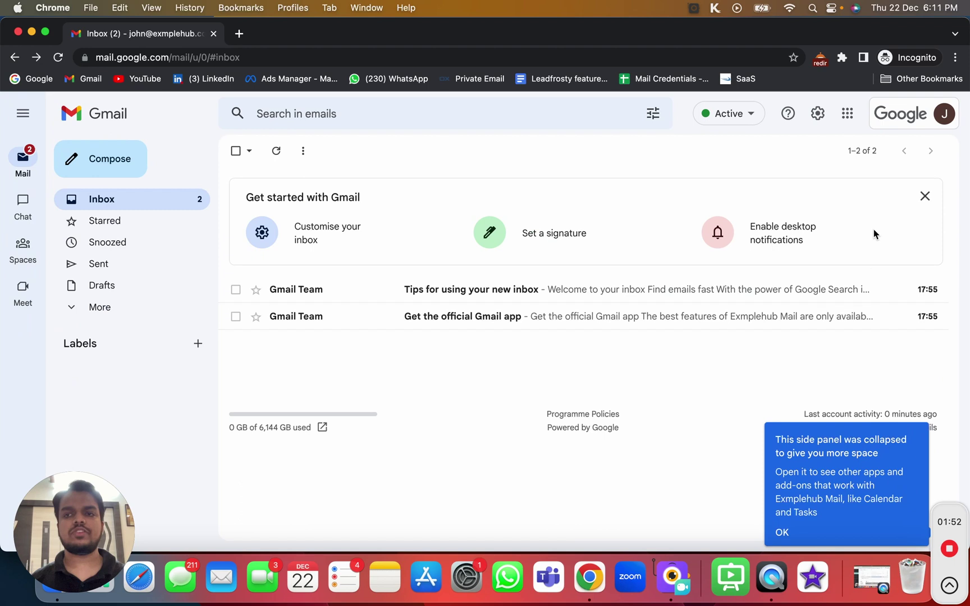
click(911, 128)
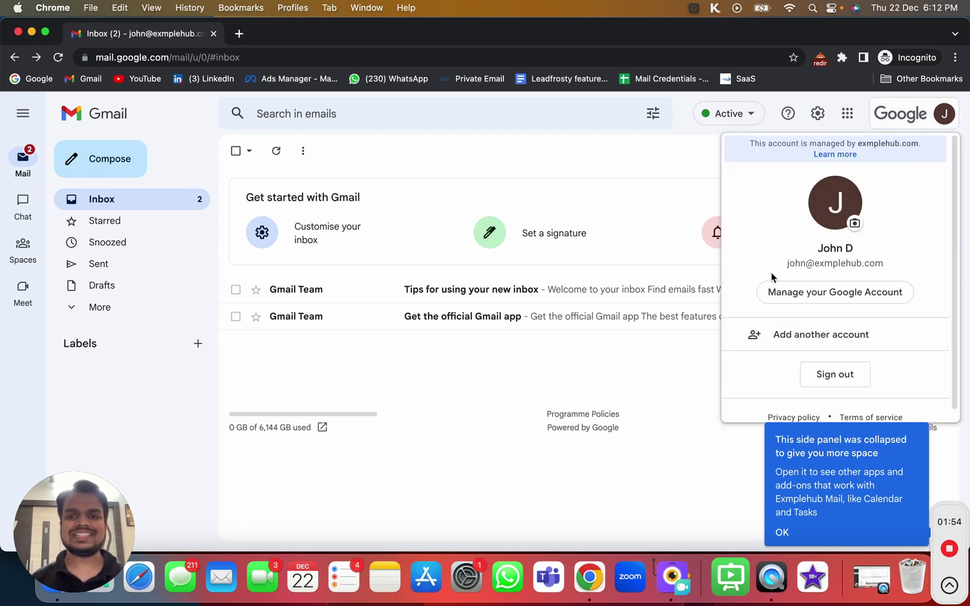
drag(907, 272, 450, 179)
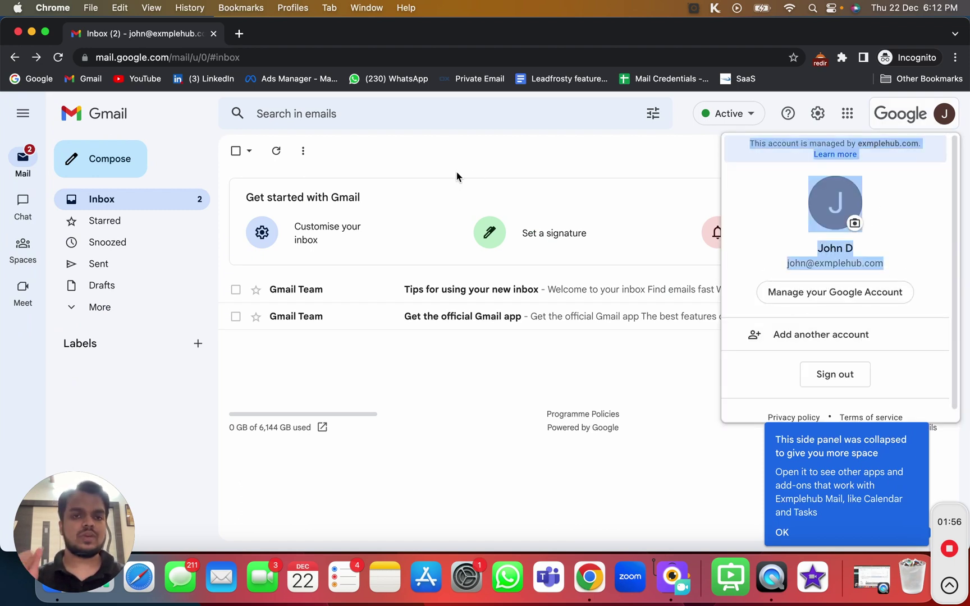
click(456, 172)
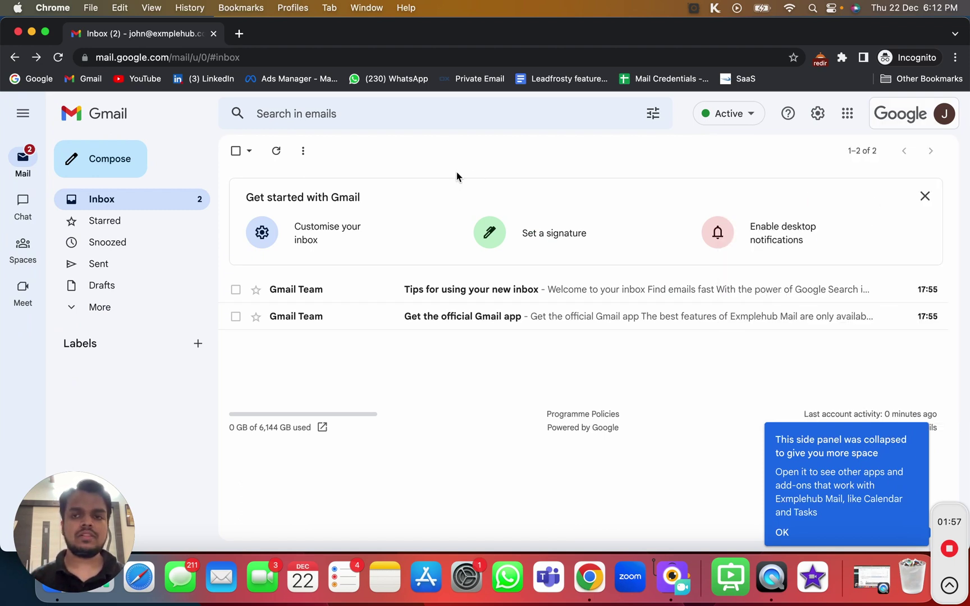
- Select Enable IMAP under Forwarding and POP/IMAP settings and save changes
click(818, 115)
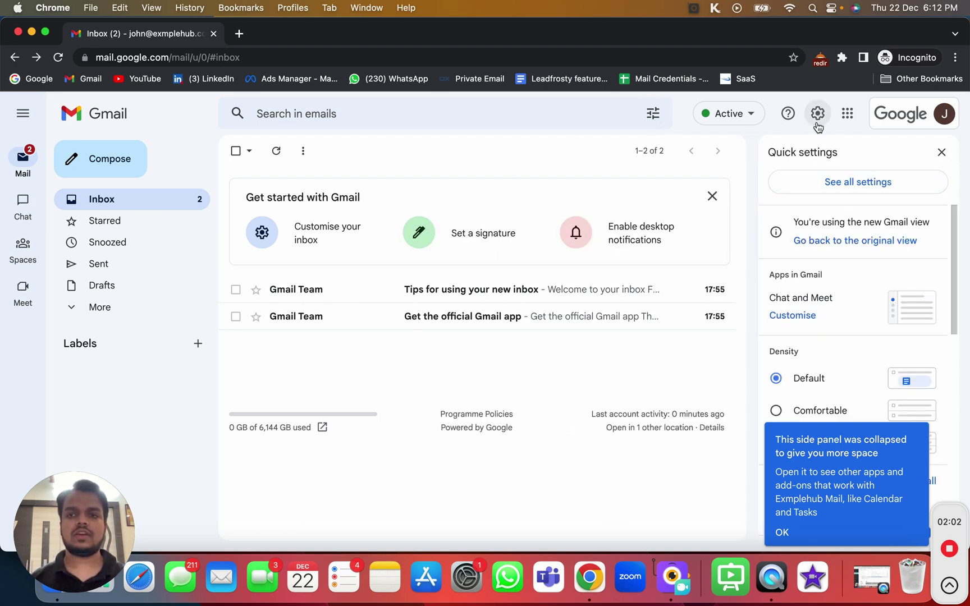
click(822, 183)
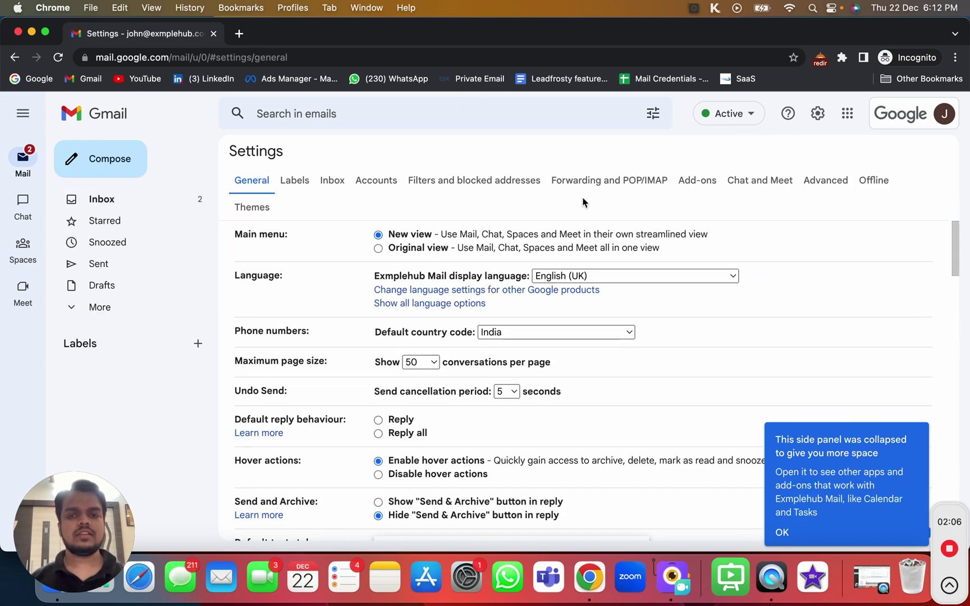
click(596, 184)
scroll(570, 324, down, 2)
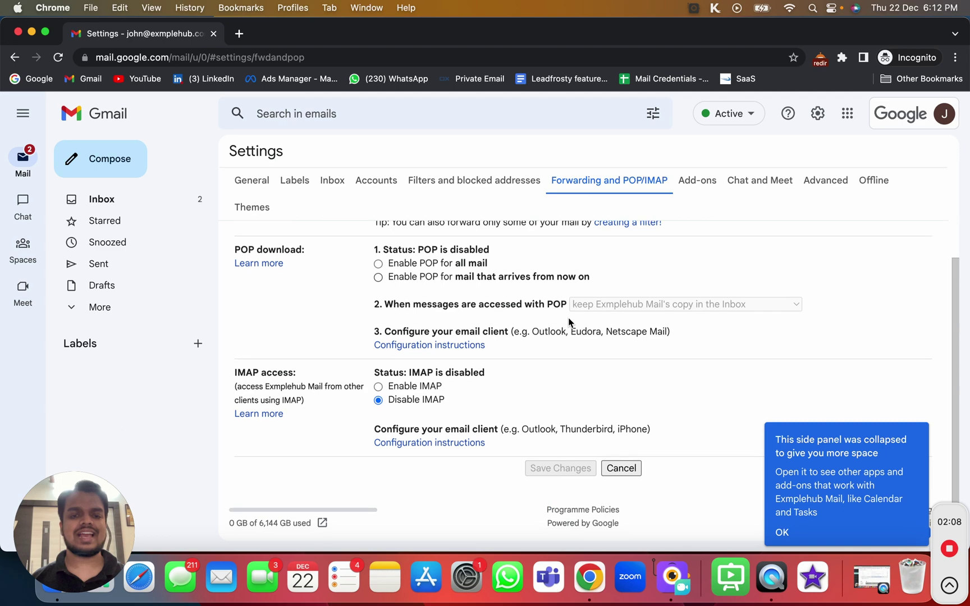
click(378, 386)
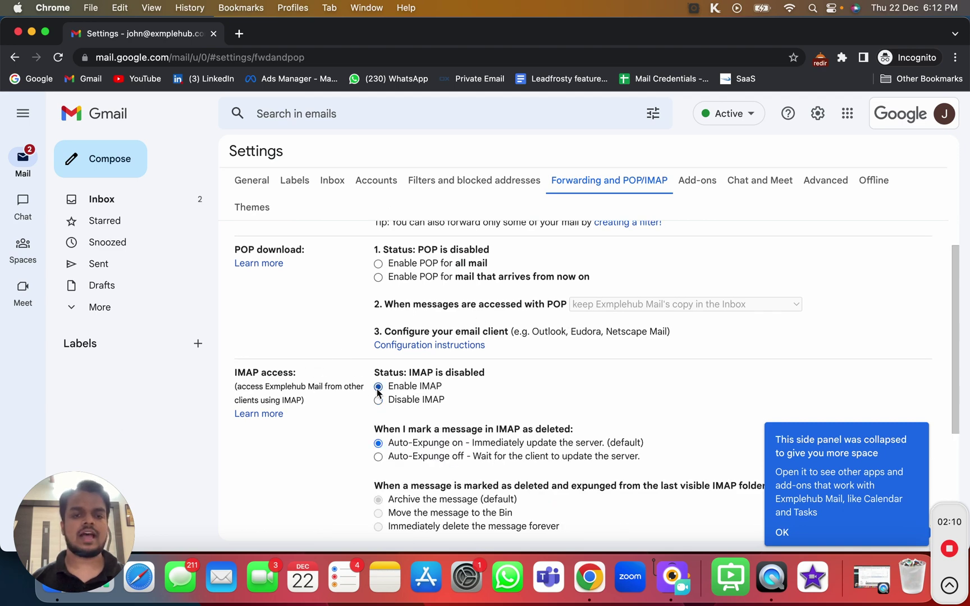
scroll(447, 456, down, 5)
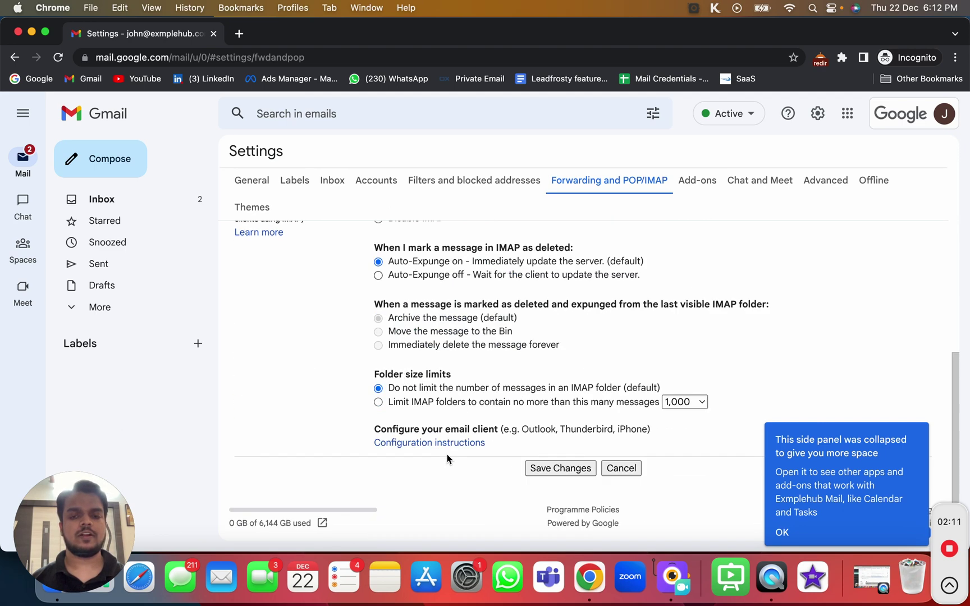
click(550, 468)
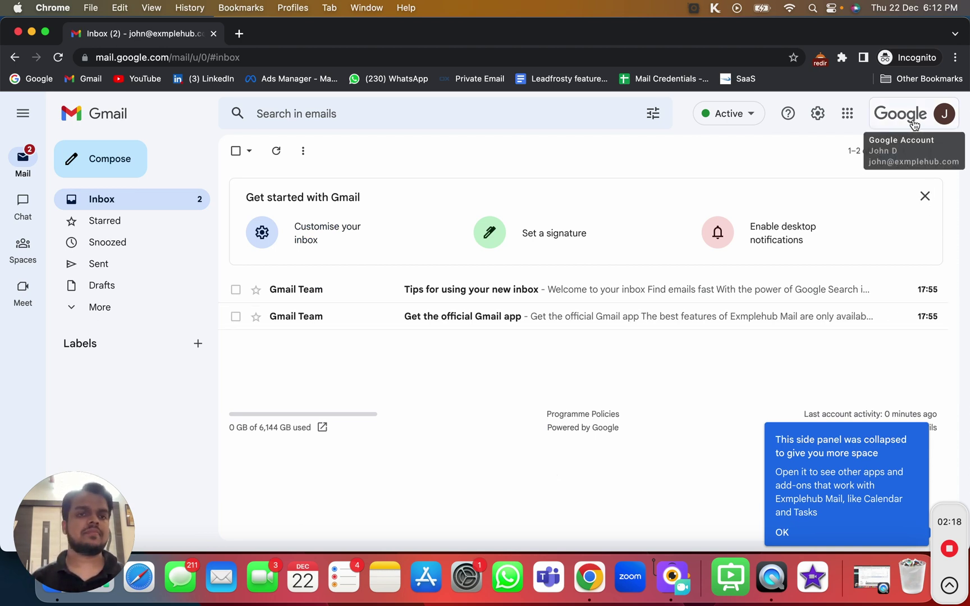
- Open the Google Account Security page in a new incognito tab, showing 2-Step Verification off
click(239, 34)
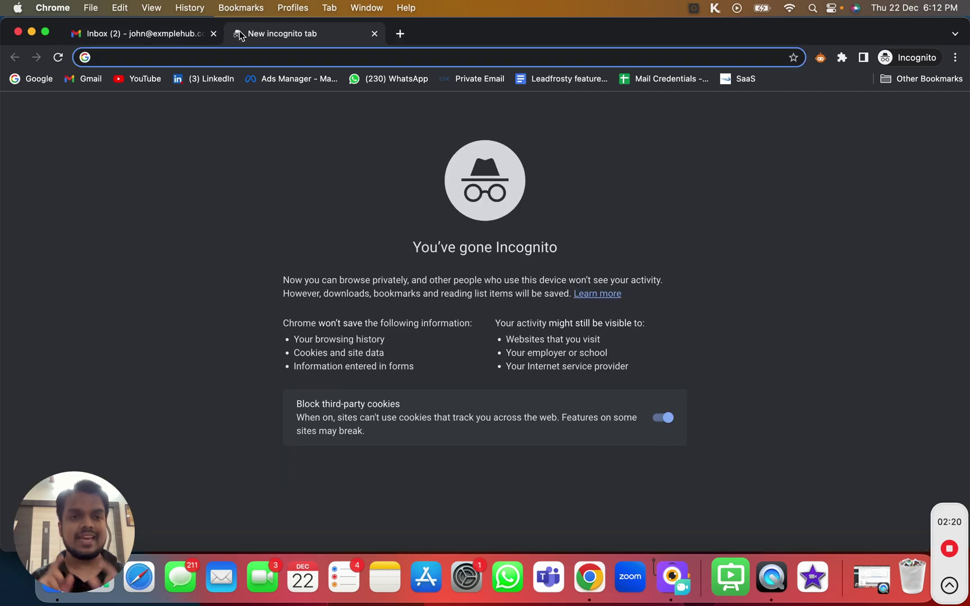
text(my)
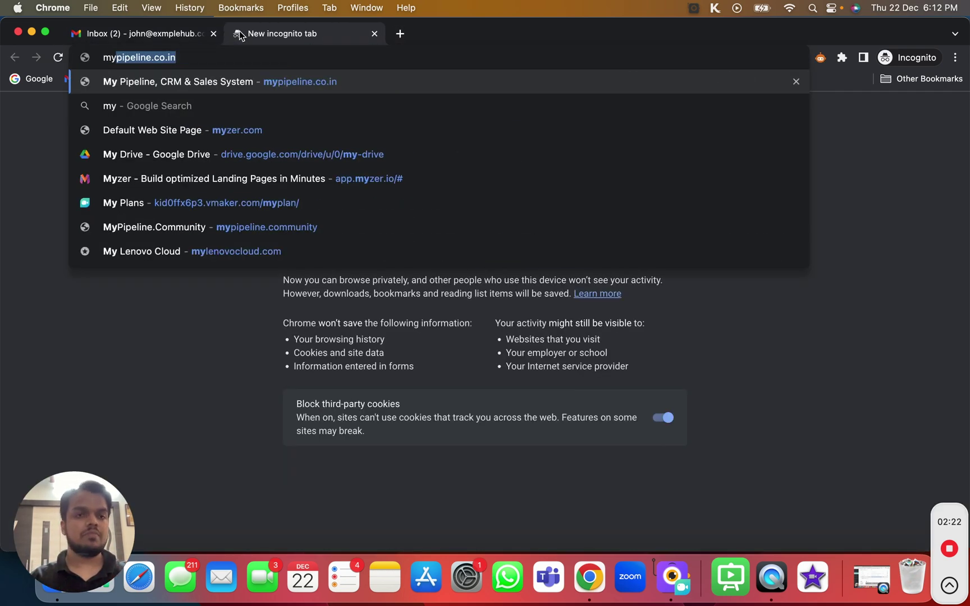
text(account)
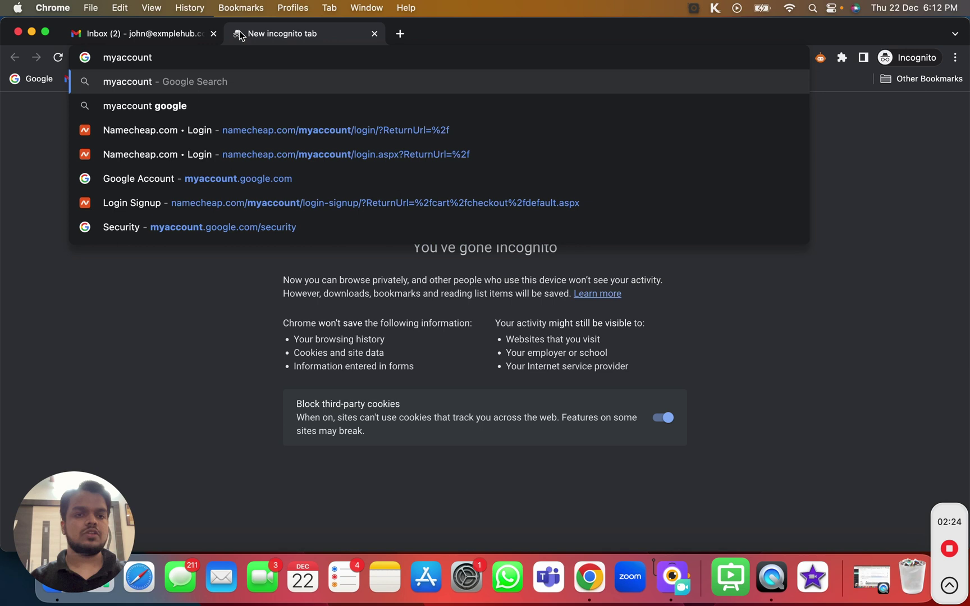
text(.)
key(Down)
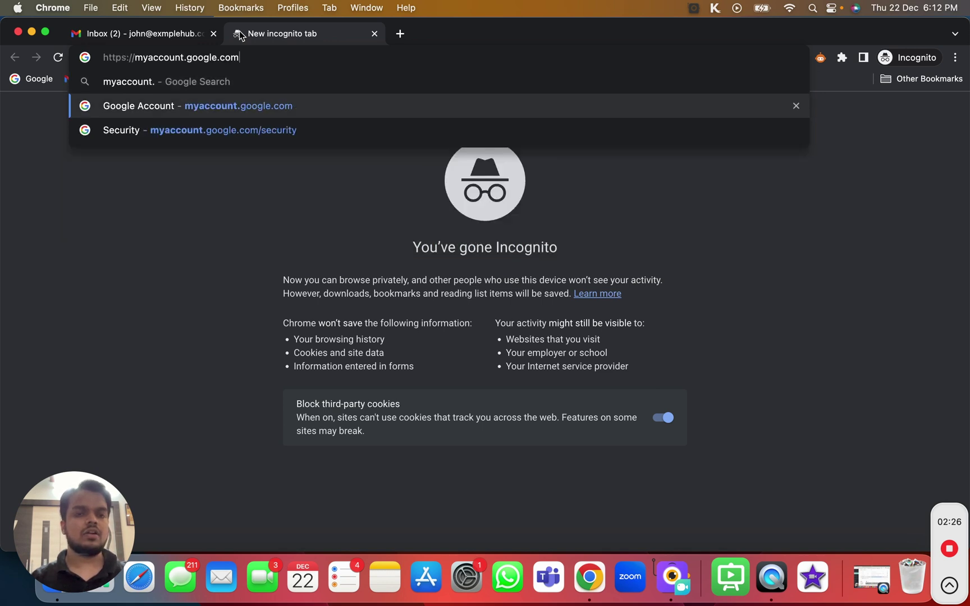
key(Return)
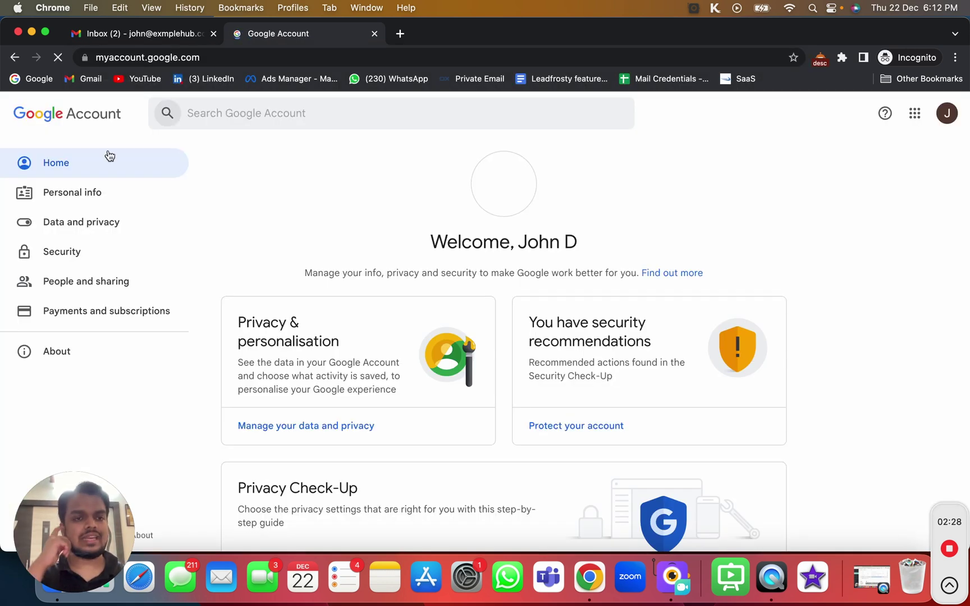
click(65, 252)
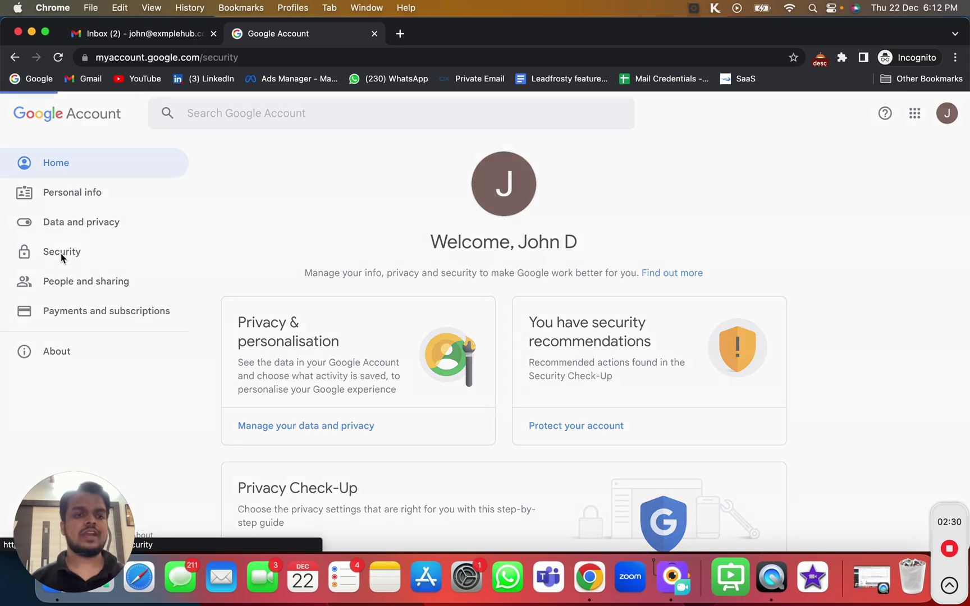
scroll(295, 451, down, 15)
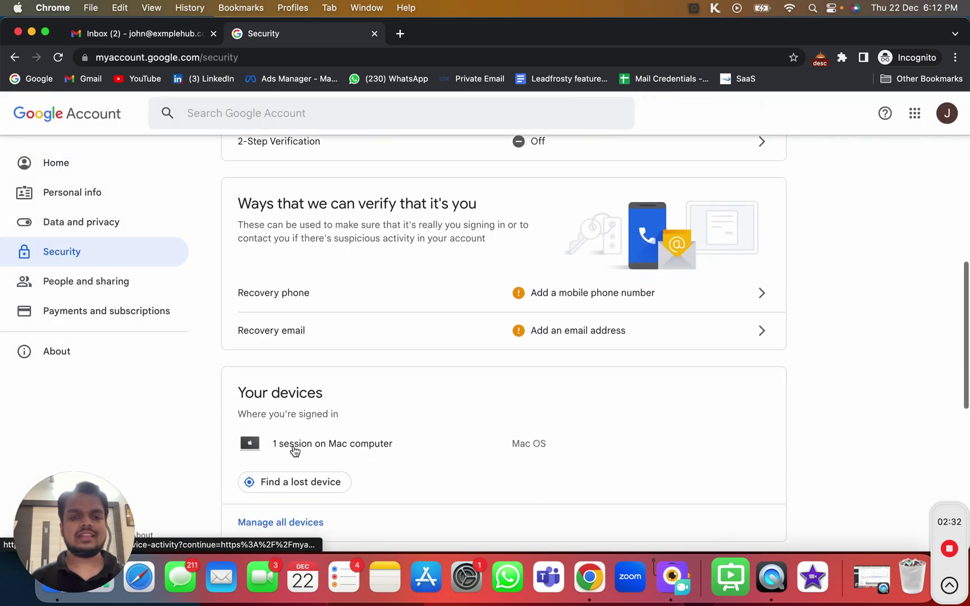
scroll(316, 372, up, 8)
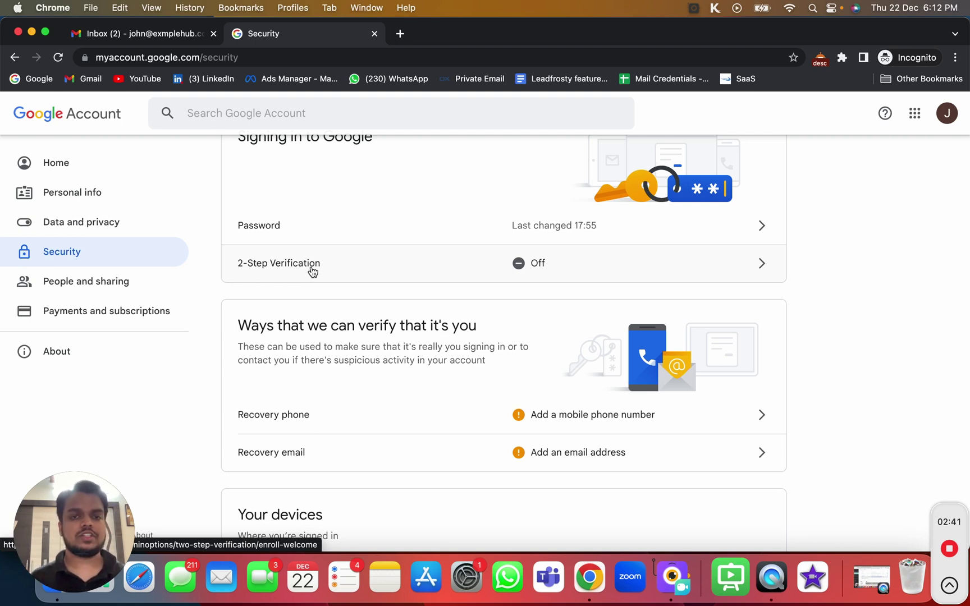
scroll(312, 271, up, 1)
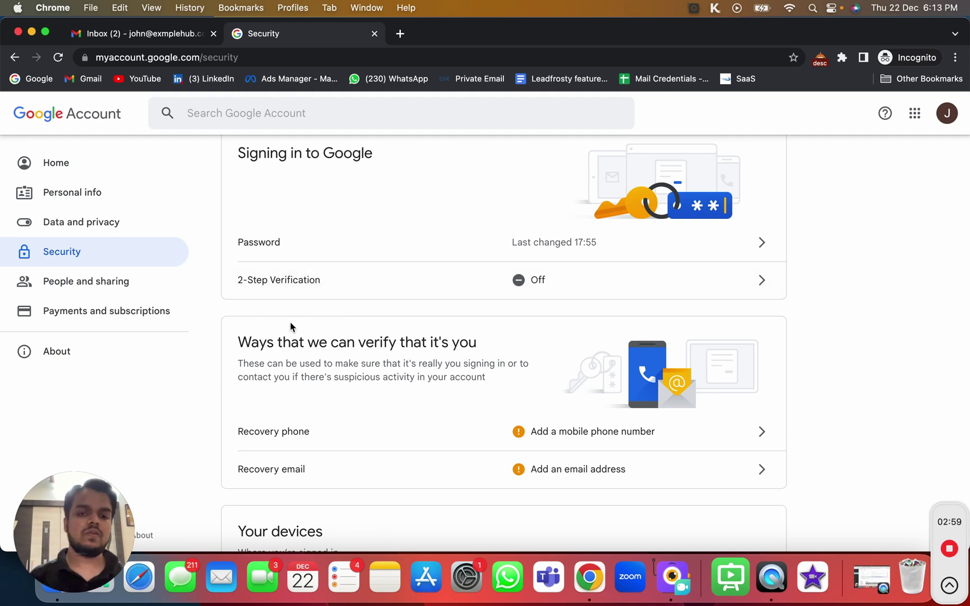
- Switch to the GrowMeOrganic window's Admin console tab
right_click(584, 580)
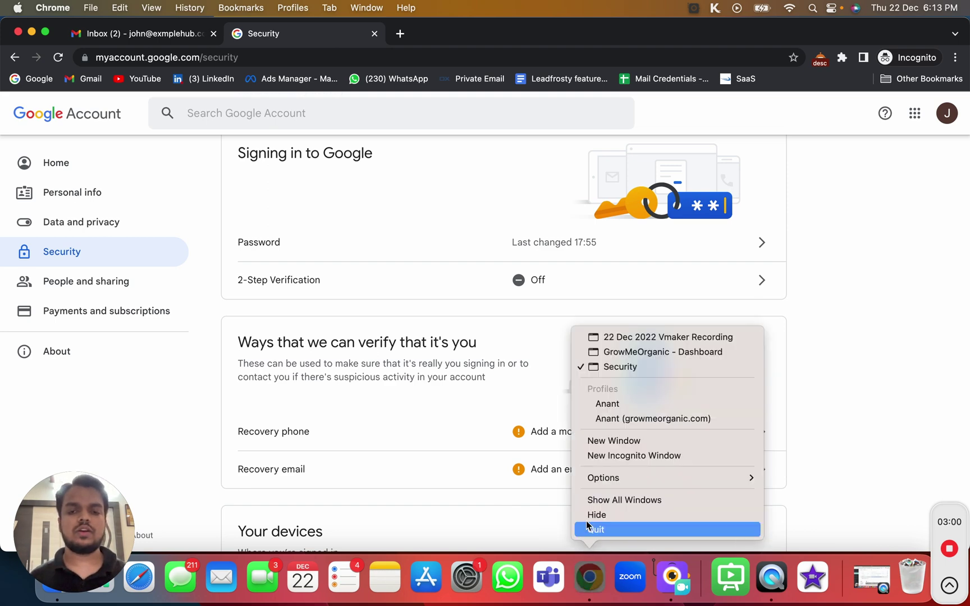
click(622, 356)
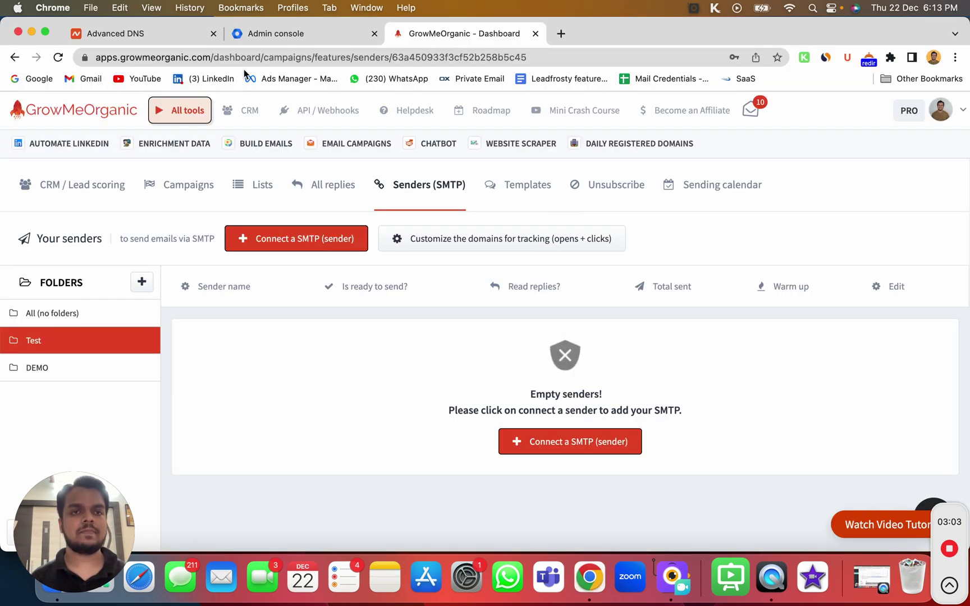
click(257, 36)
- Search the admin settings for '2 step verification'
click(272, 112)
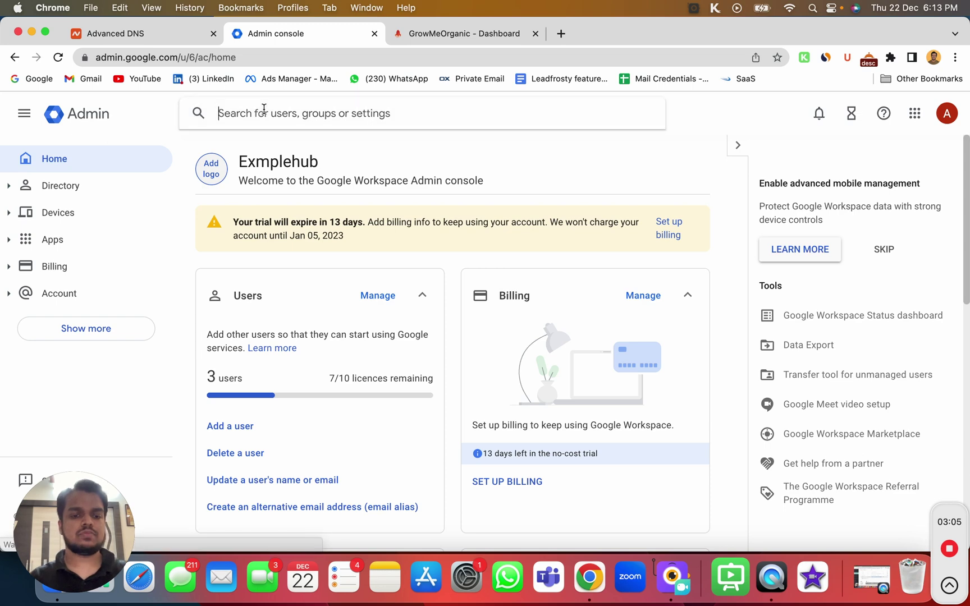
text(2s)
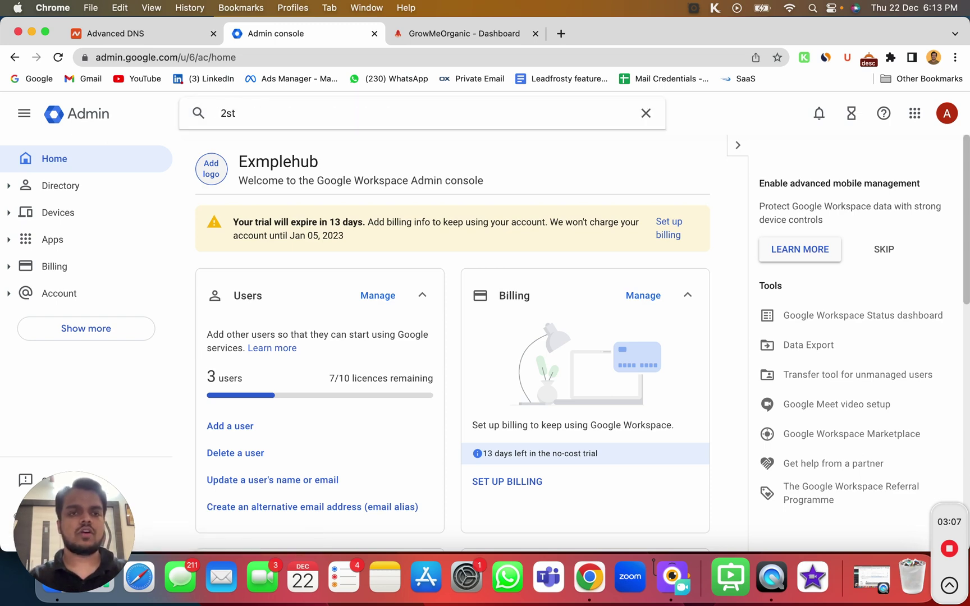
key(BackSpace)
text(step v)
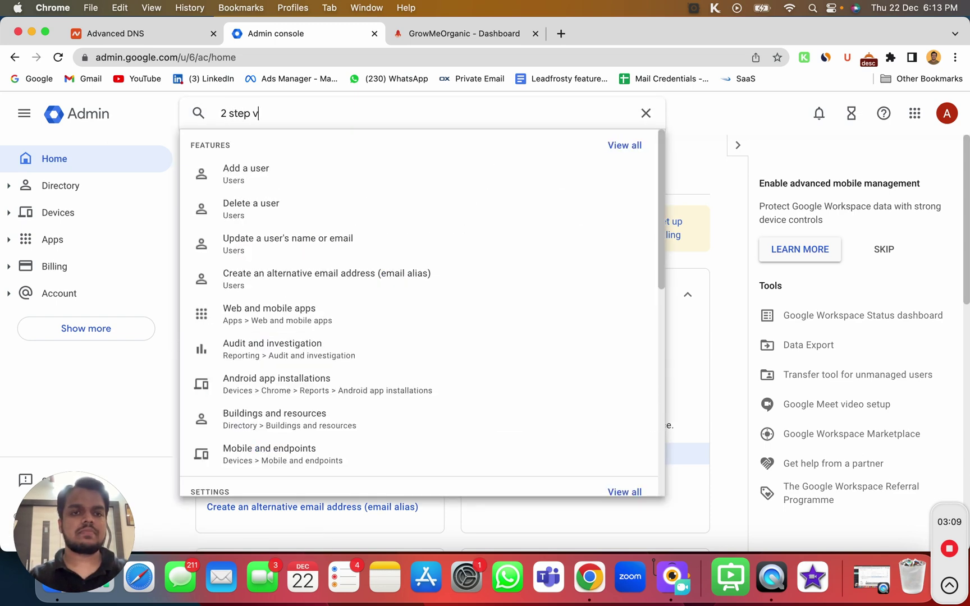
text(erification)
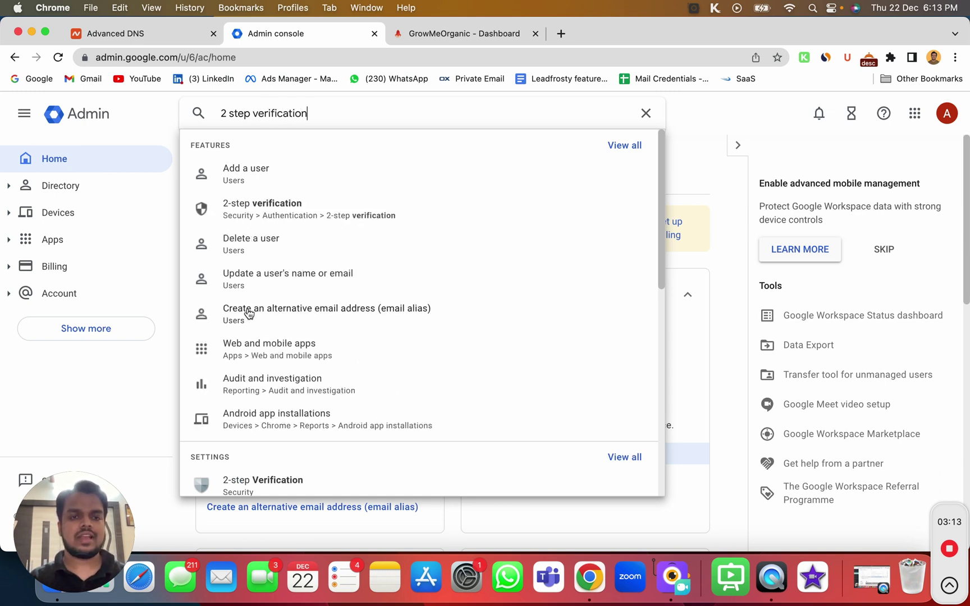
- Open the 2-Step Verification settings and confirm users are allowed to turn it on
click(275, 209)
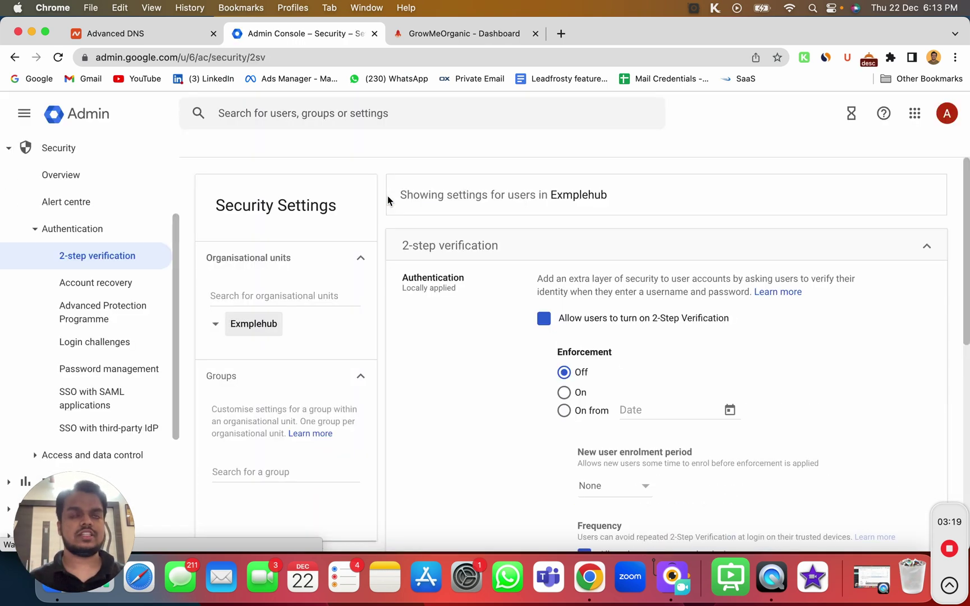
scroll(511, 337, down, 1)
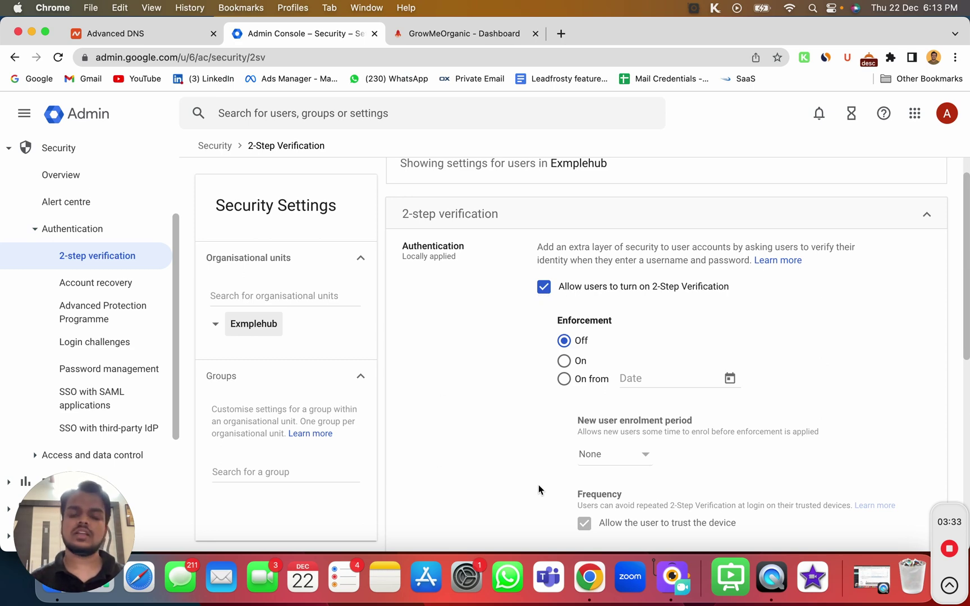
right_click(589, 576)
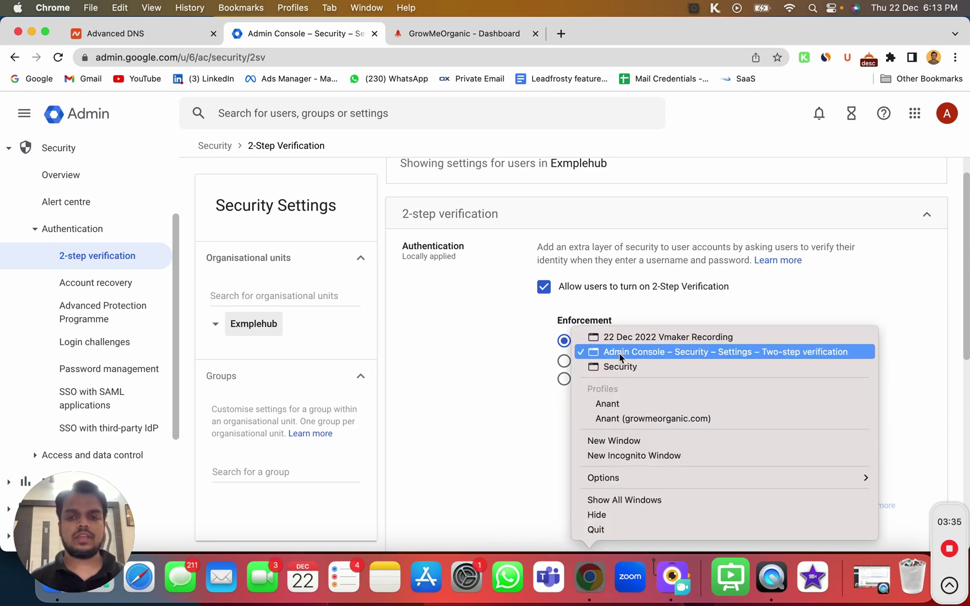
- Back in the incognito Security window, start 2-Step Verification setup with Get Started
click(617, 367)
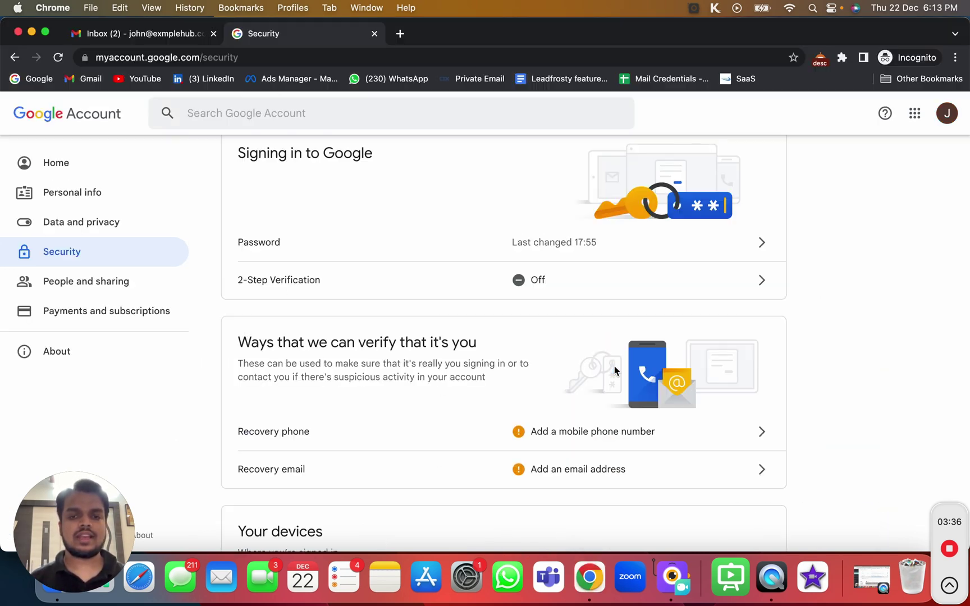
click(432, 289)
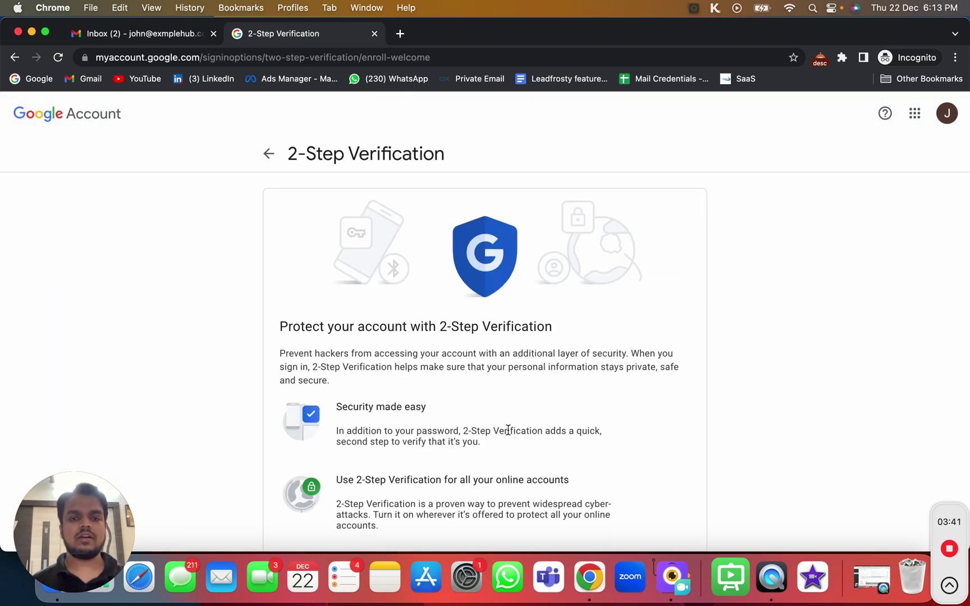
scroll(508, 430, down, 3)
click(643, 499)
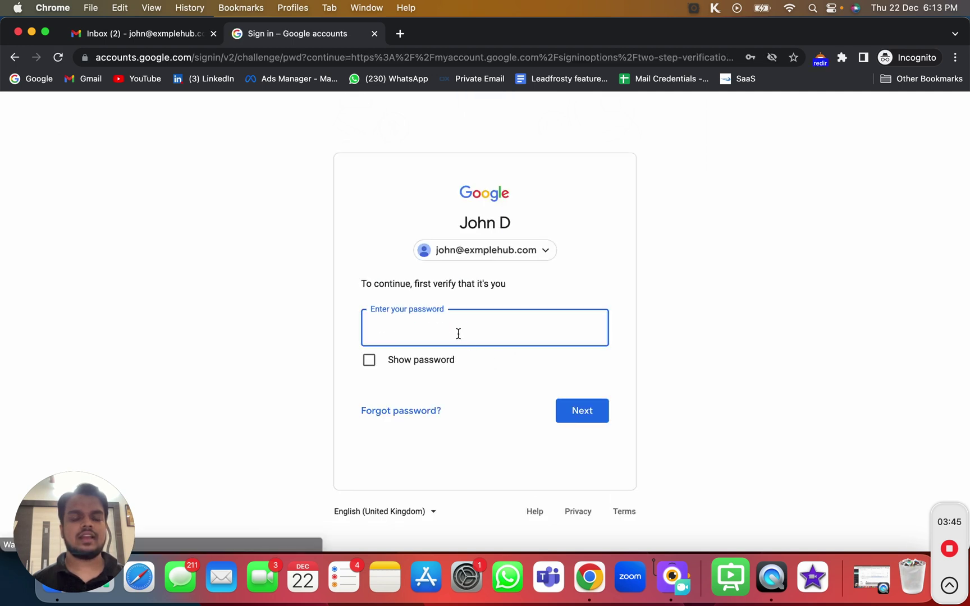
- Confirm identity with the account password to reach the phone setup step
click(436, 321)
text(•••)
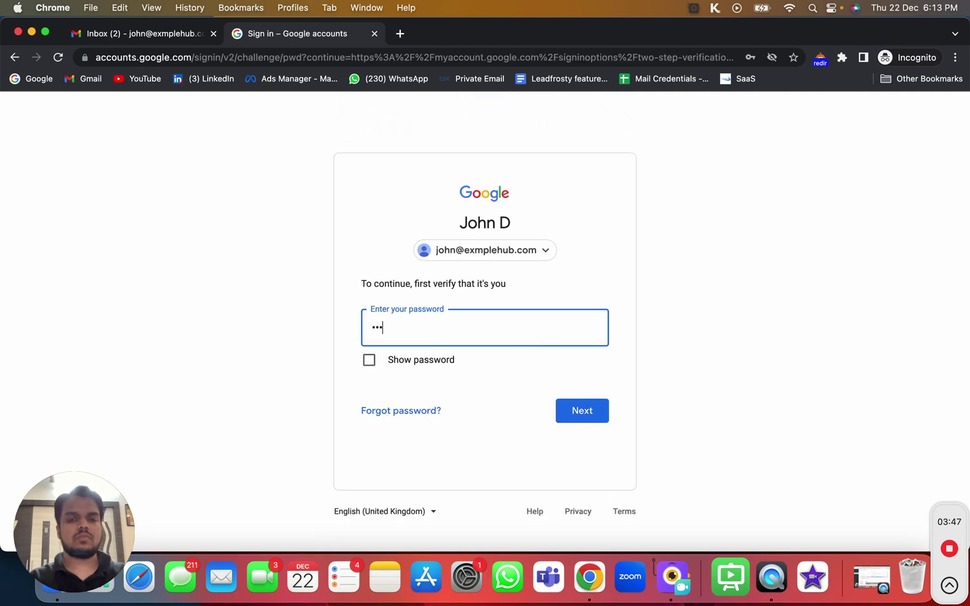
key(Return)
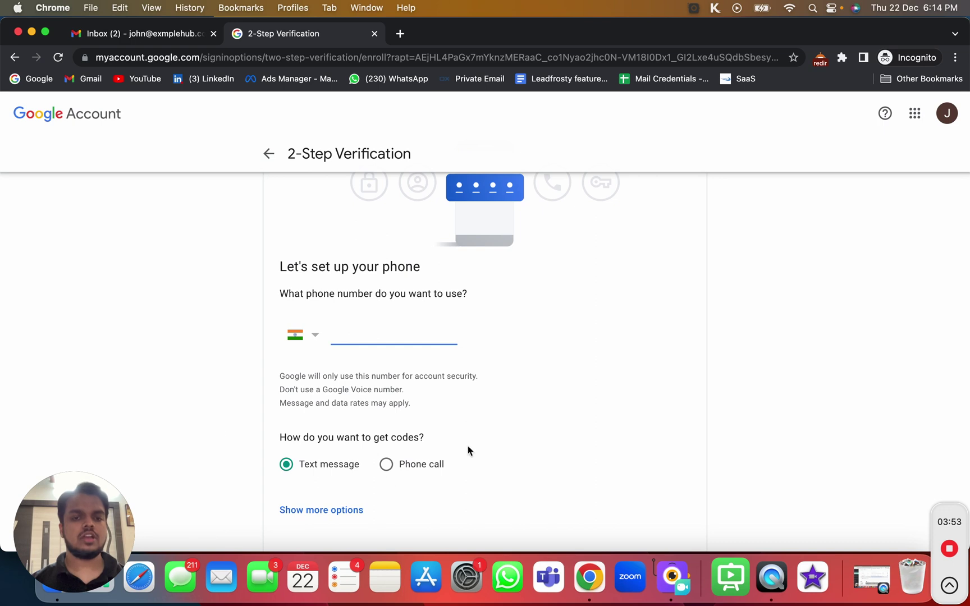
- Finish phone verification and turn on 2-Step Verification for the account
scroll(438, 372, down, 2)
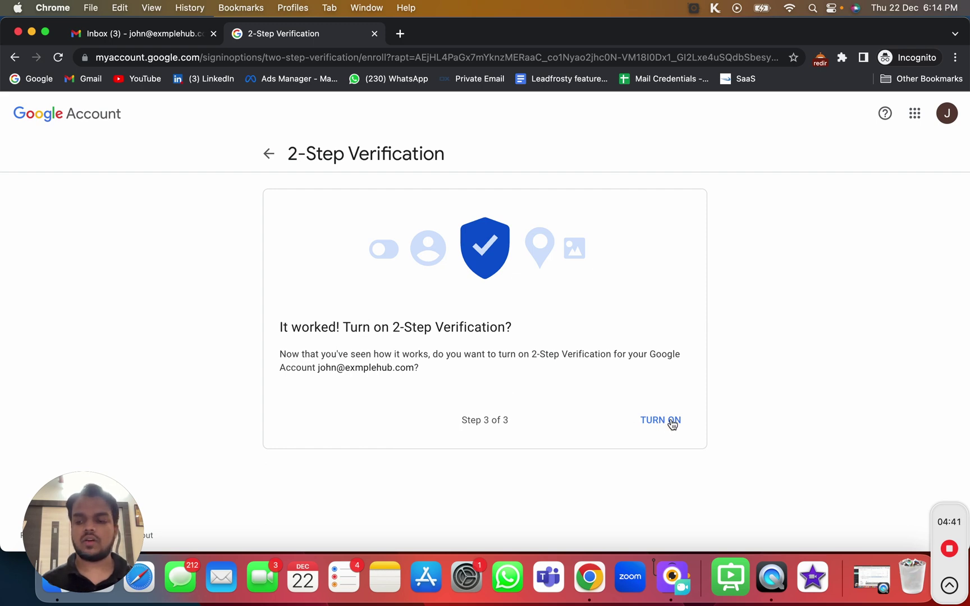
click(672, 423)
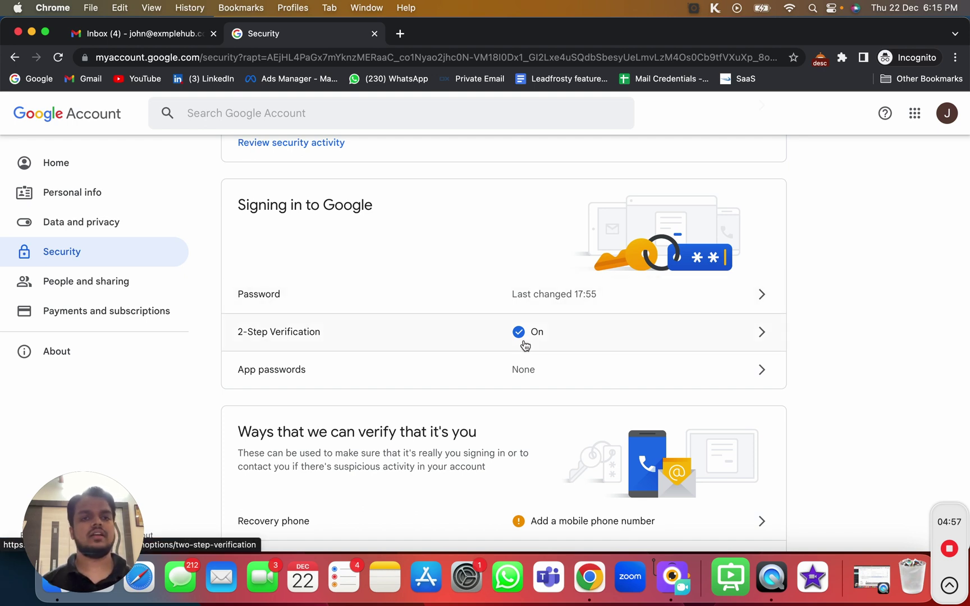
- Generate an app password with custom name 'GrowMeOrganic' and select the 16-character password
click(510, 368)
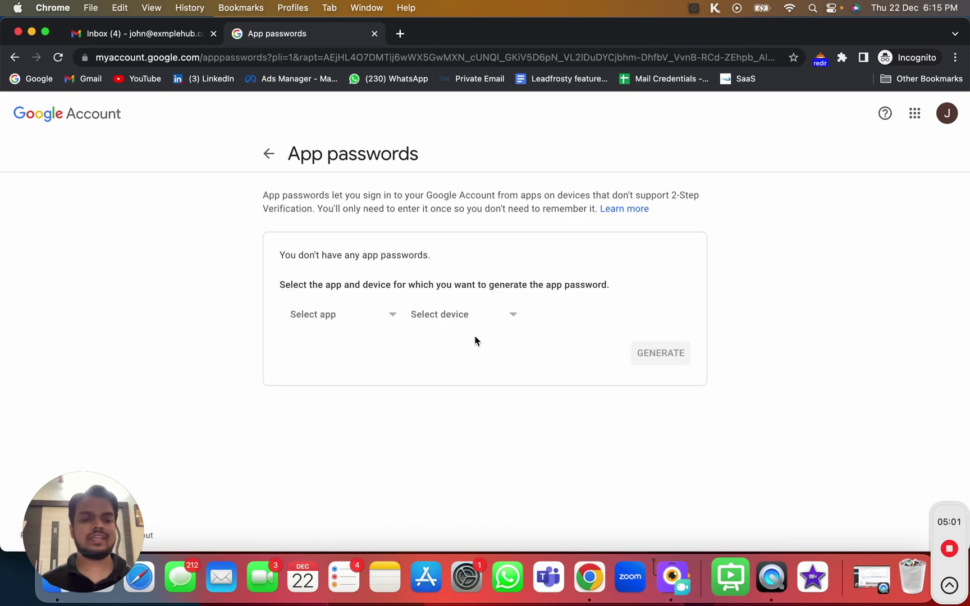
click(306, 318)
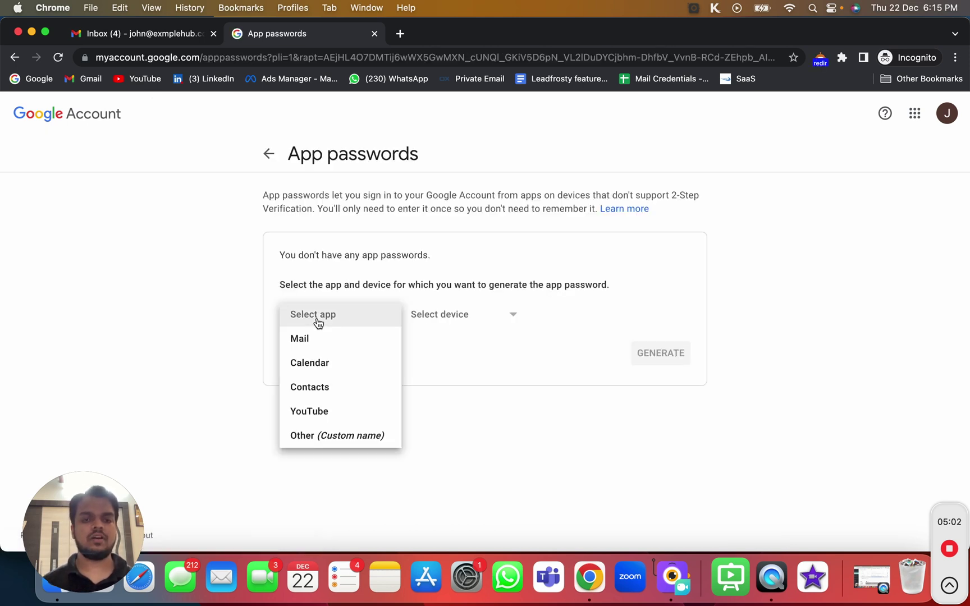
click(332, 434)
text(G)
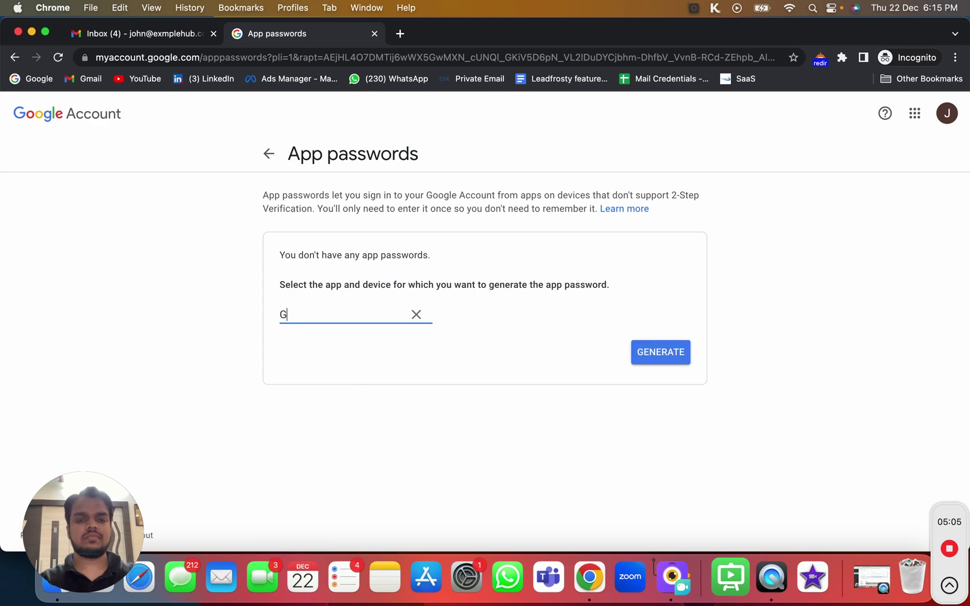
text(rowMeOrganic)
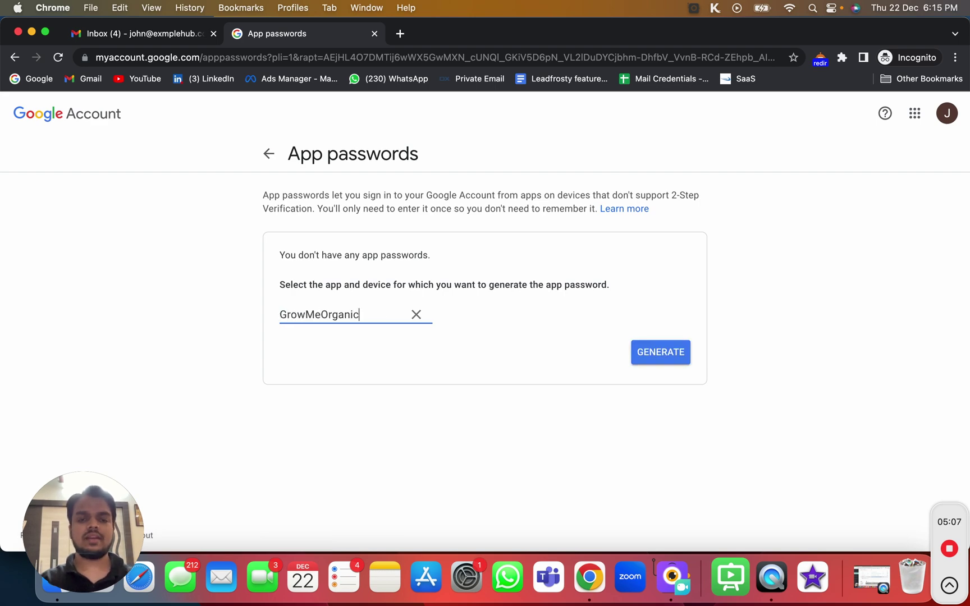
click(668, 357)
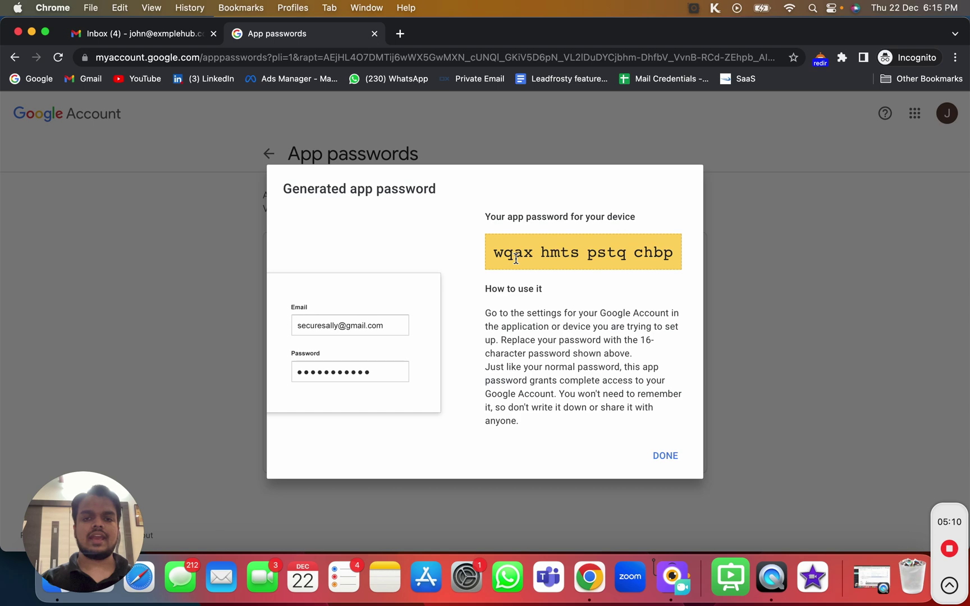
triple_click(516, 259)
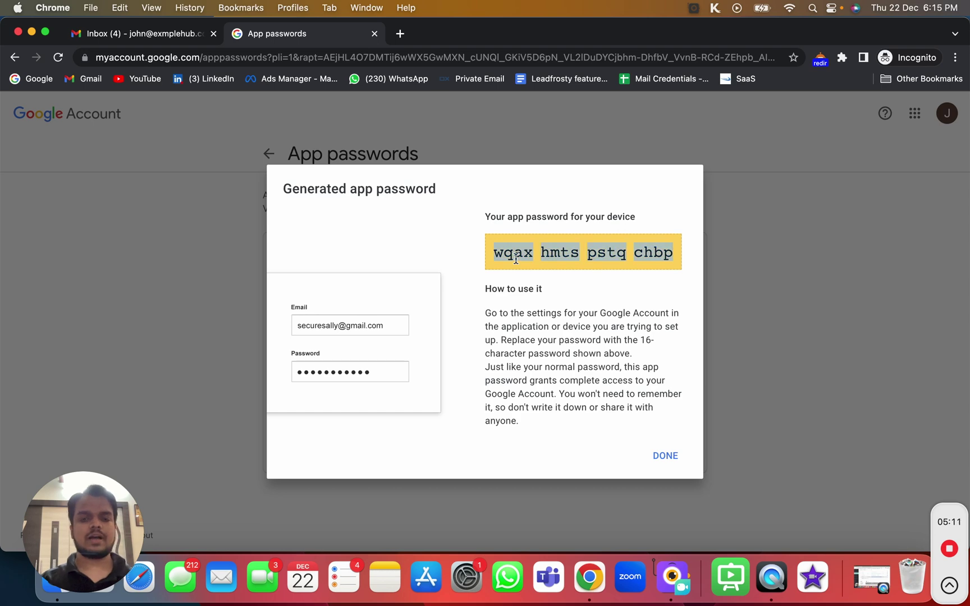
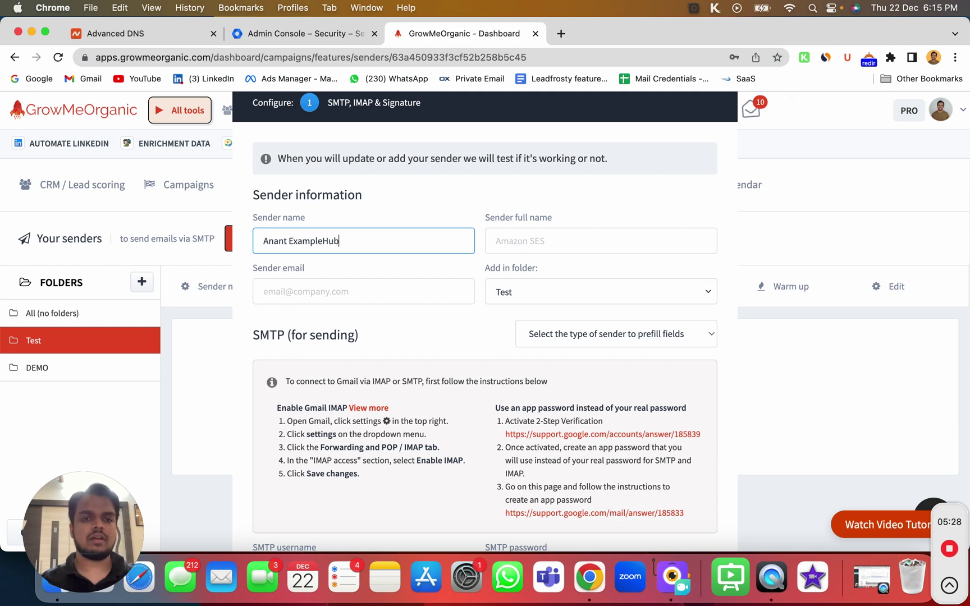
- Correct the sender name's spelling and append ' Gsuite' to it
key(BackSpace)
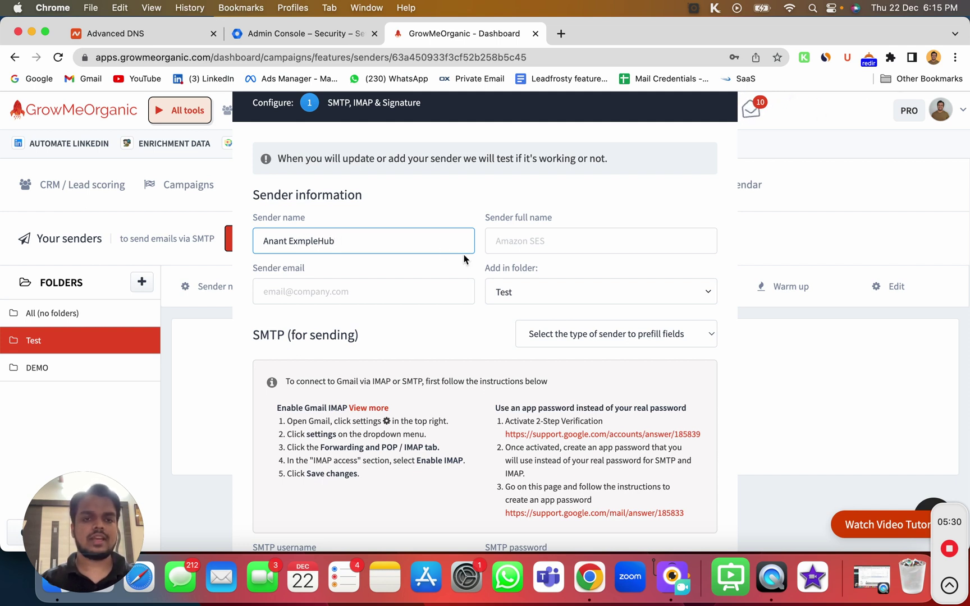
click(409, 237)
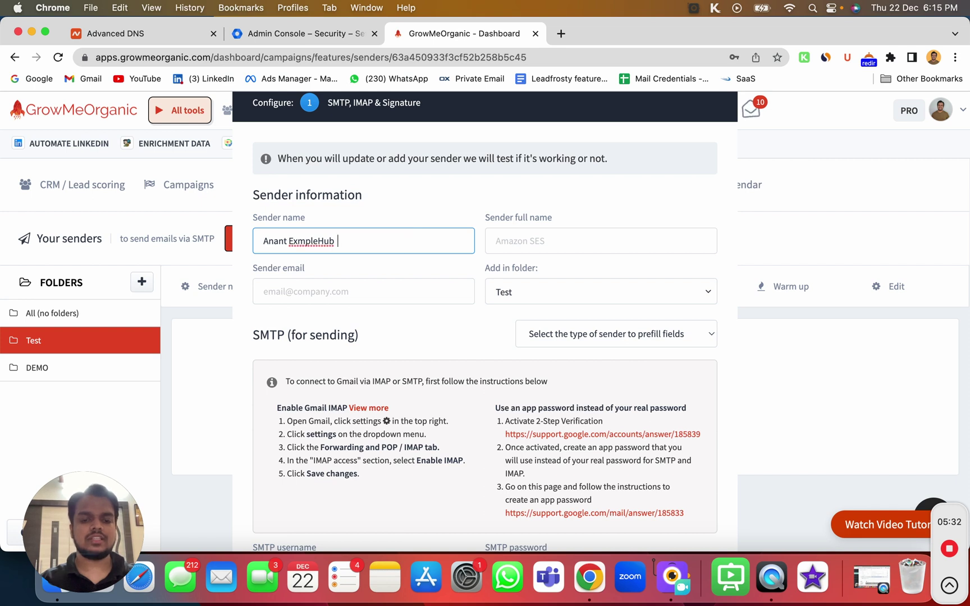
text(Gsuite)
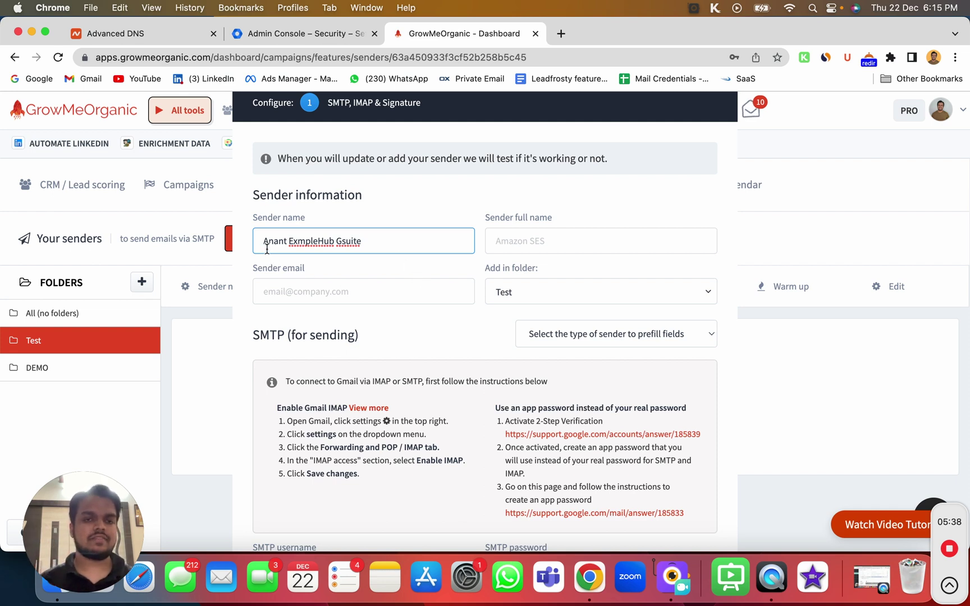
- Fill the sender full name from the saved suggestion and enter the sender e-mail address
click(560, 246)
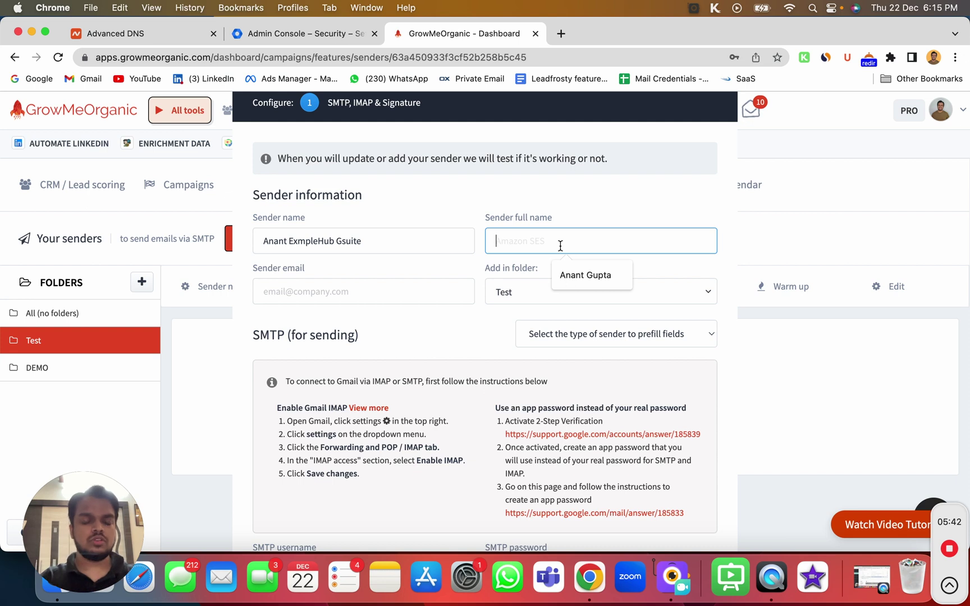
click(571, 275)
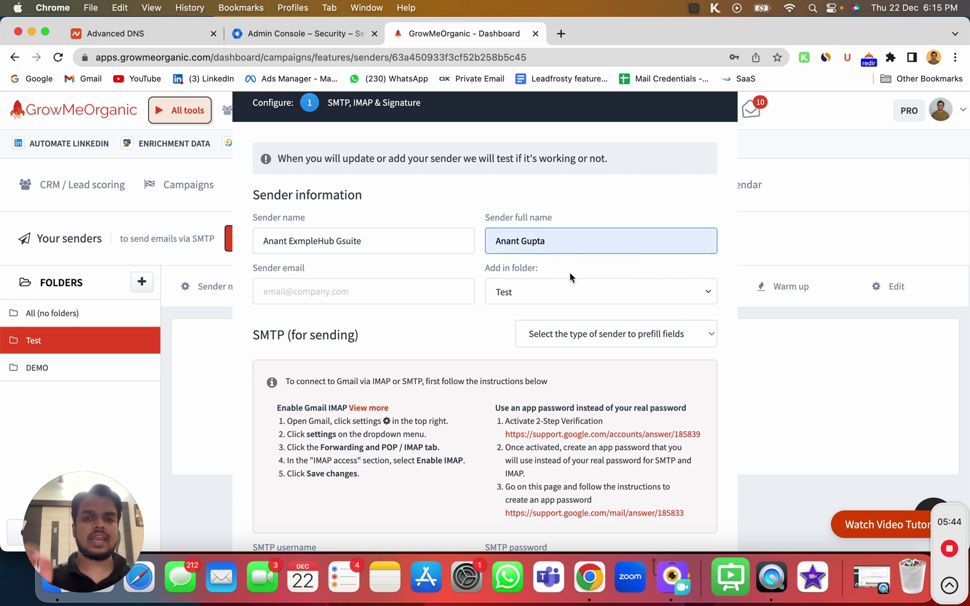
click(366, 293)
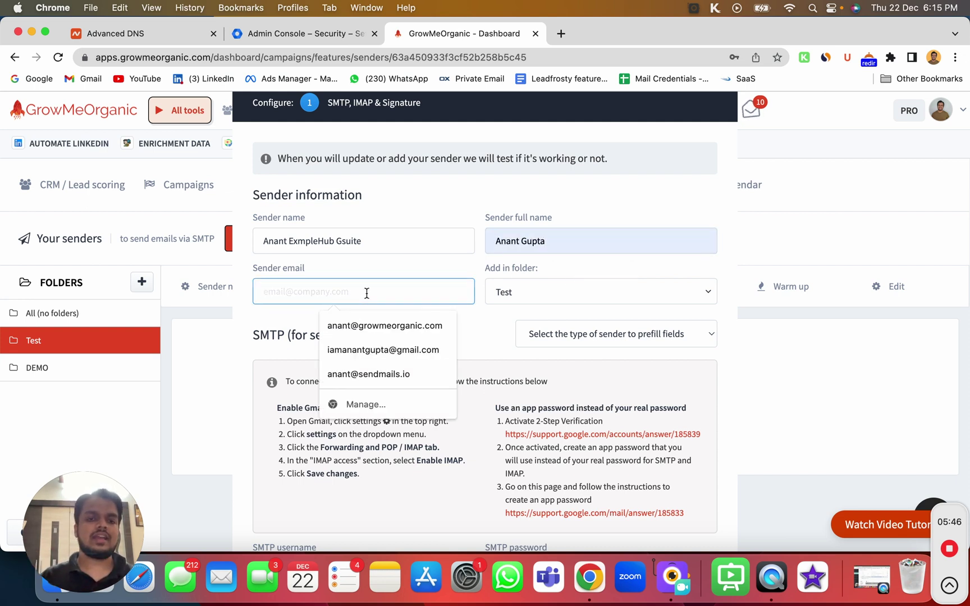
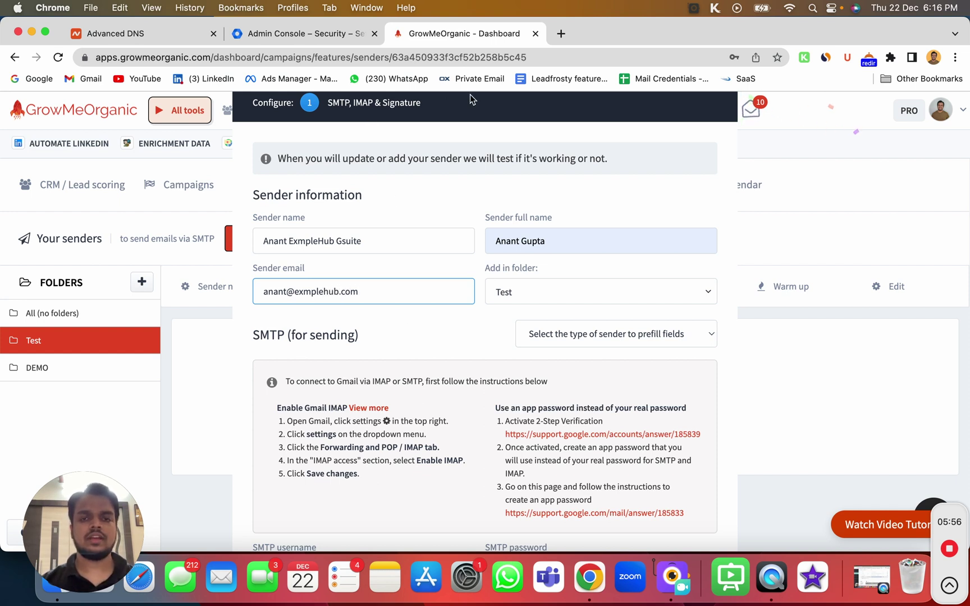
click(578, 344)
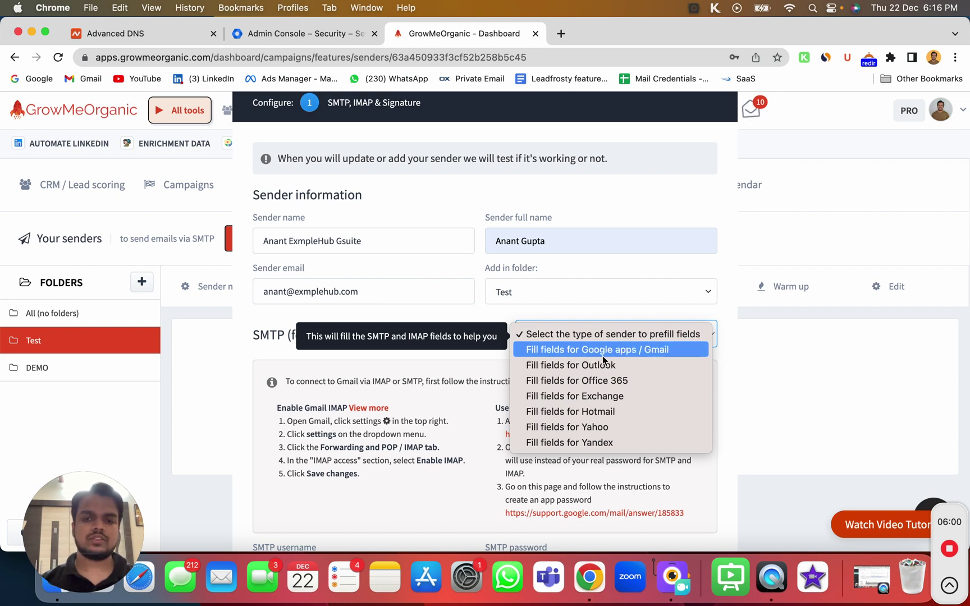
- Prefill the SMTP fields using 'Fill fields for Google apps / Gmail'
click(495, 376)
scroll(488, 375, down, 5)
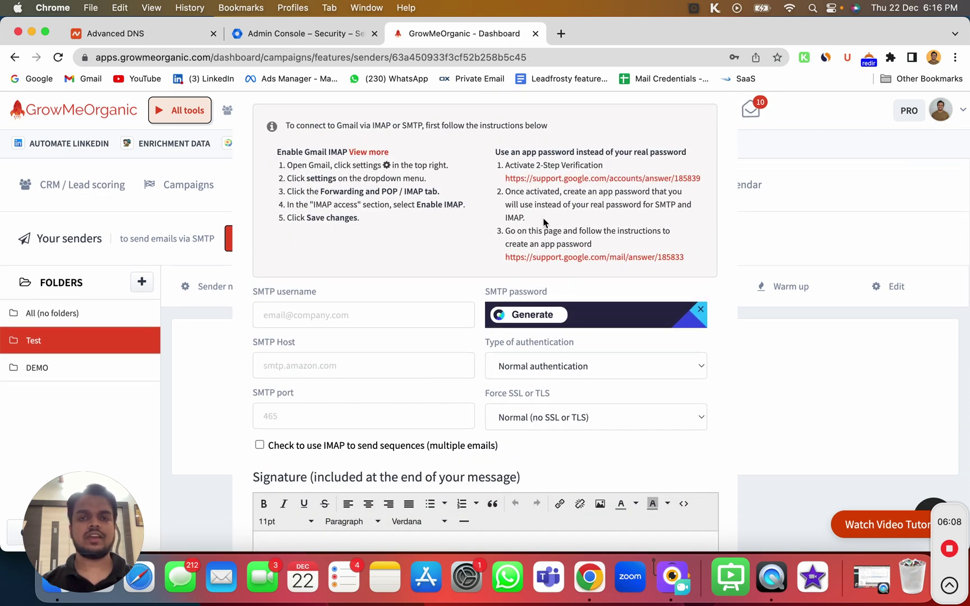
scroll(589, 306, up, 5)
click(591, 303)
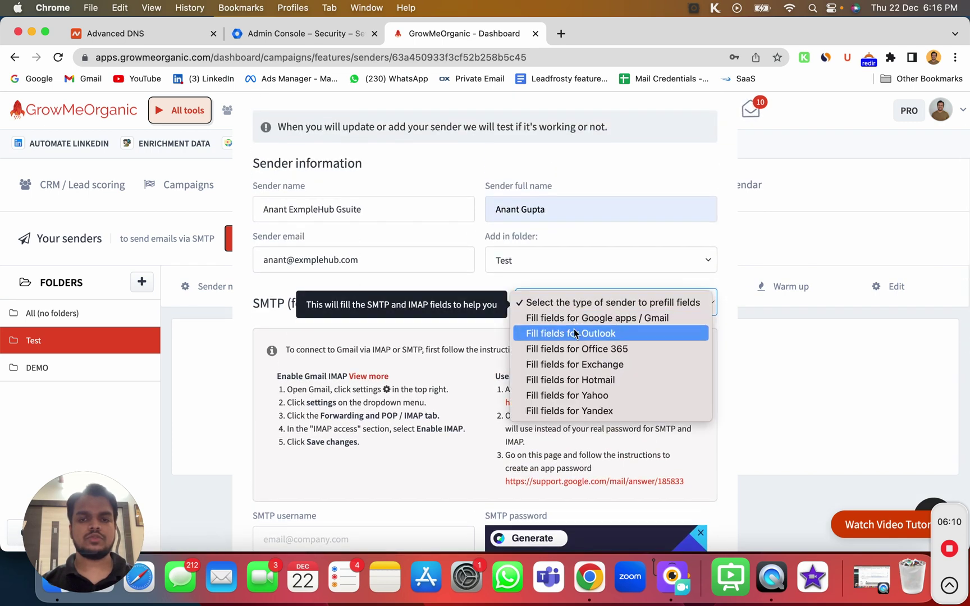
click(582, 326)
- Dismiss the password generator banner and paste the Google app password into SMTP password
scroll(581, 326, down, 5)
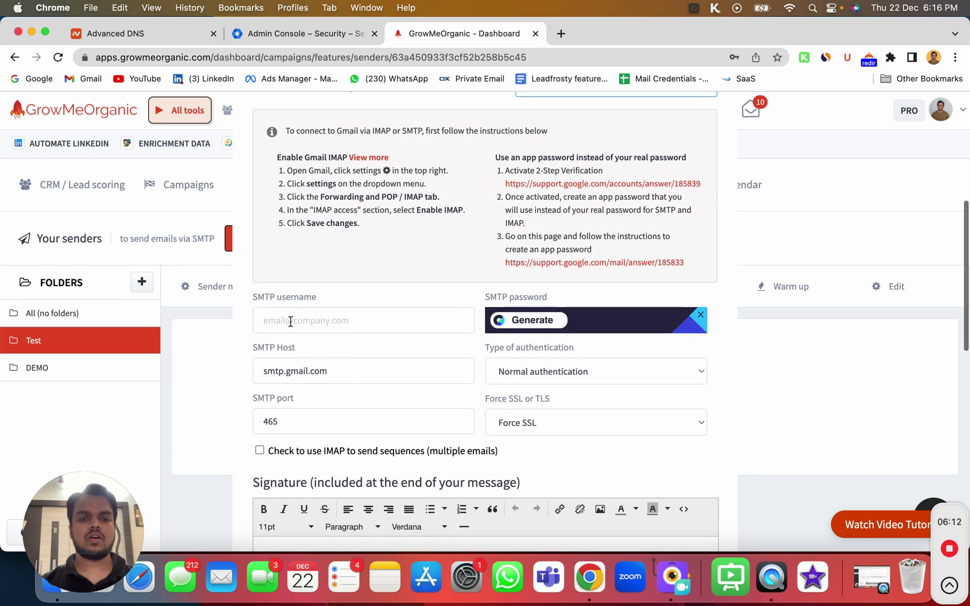
click(700, 318)
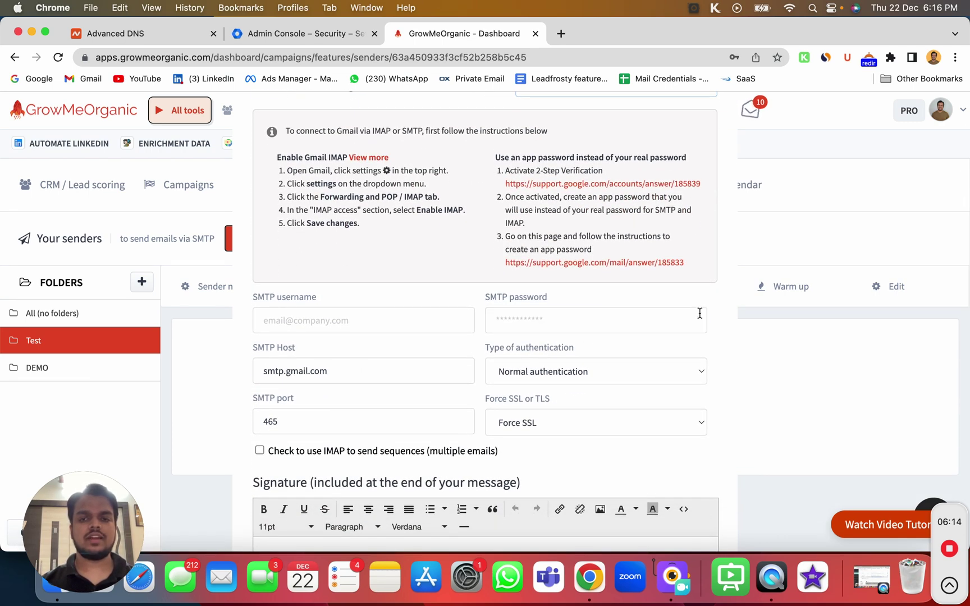
click(620, 320)
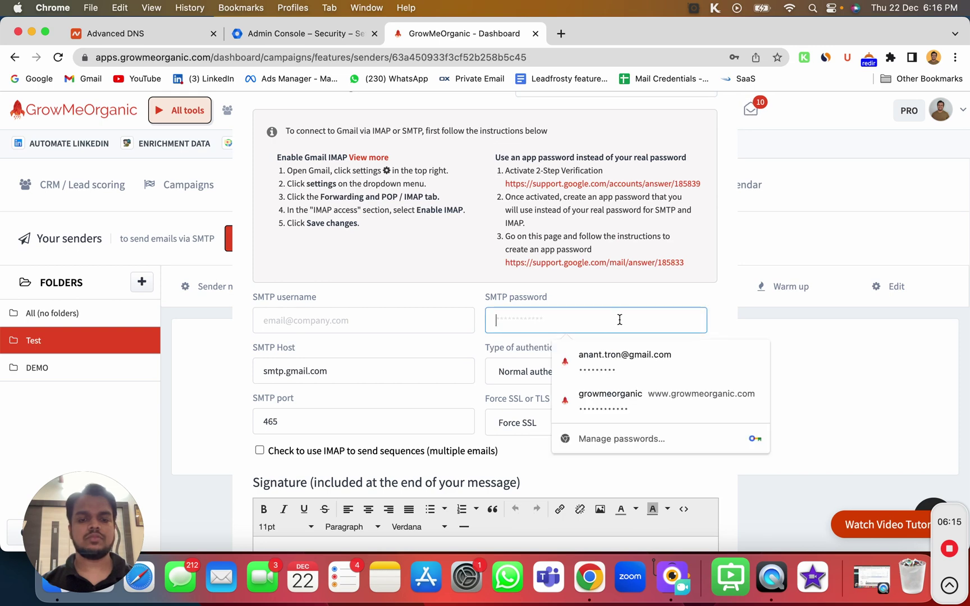
right_click(593, 592)
click(646, 355)
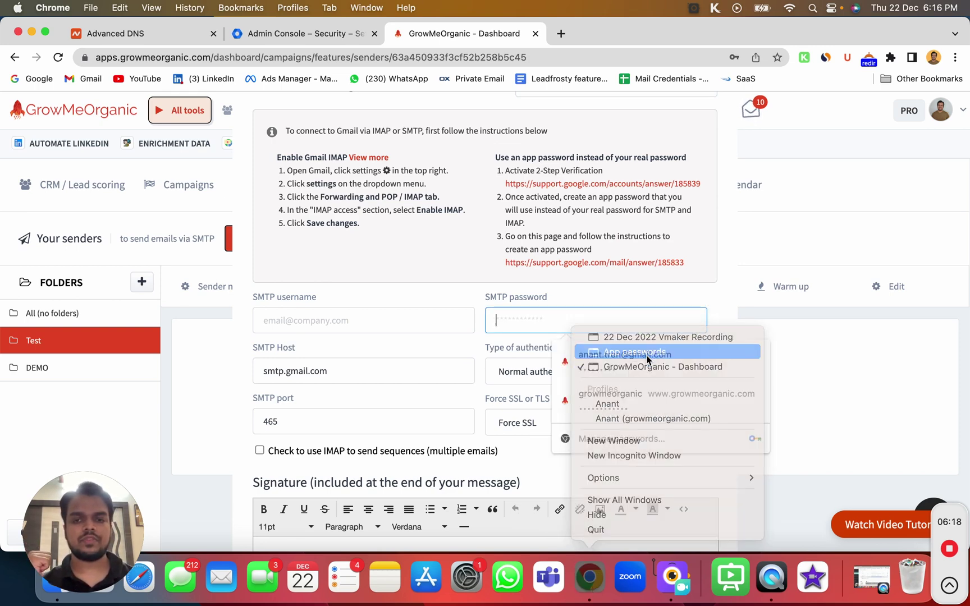
right_click(583, 565)
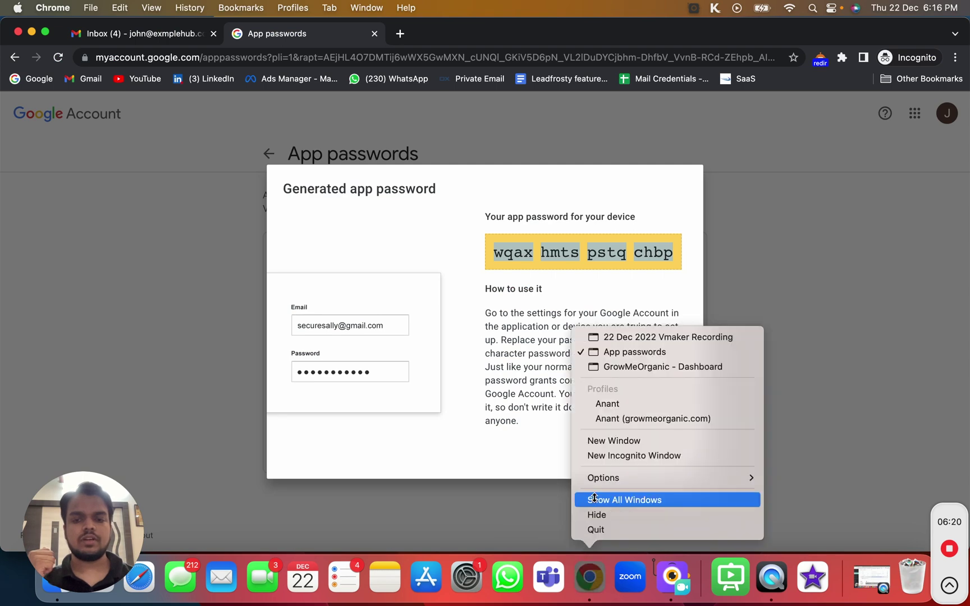
click(600, 368)
click(605, 319)
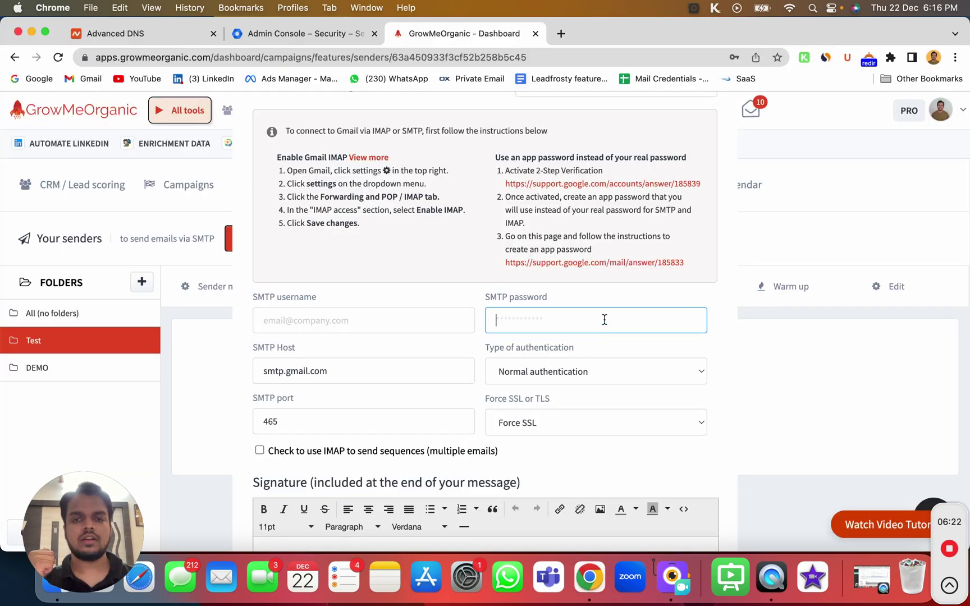
key(super+v)
- Enter the SMTP username e-mail, enable IMAP, and paste the app password as IMAP password
click(385, 328)
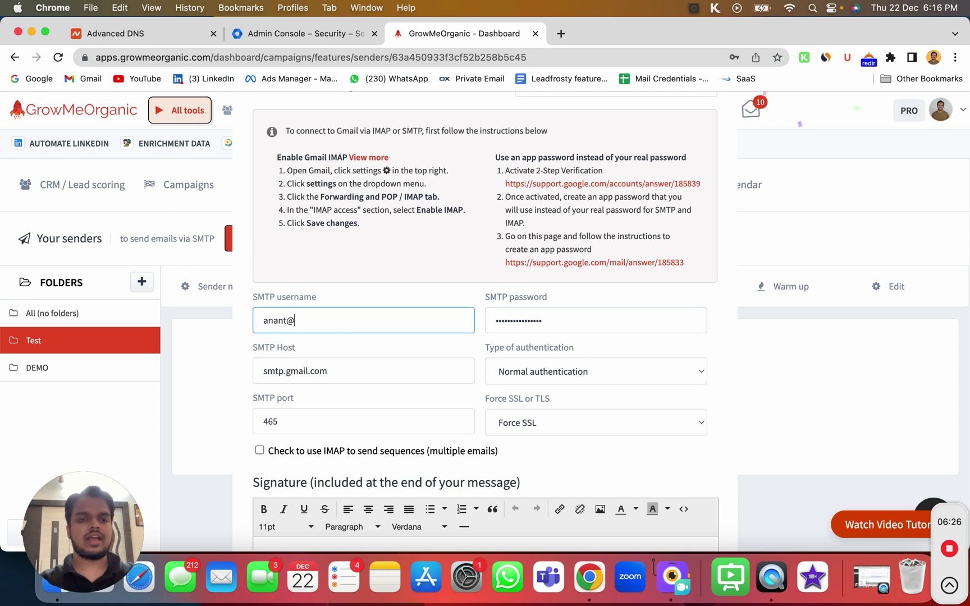
scroll(263, 362, down, 3)
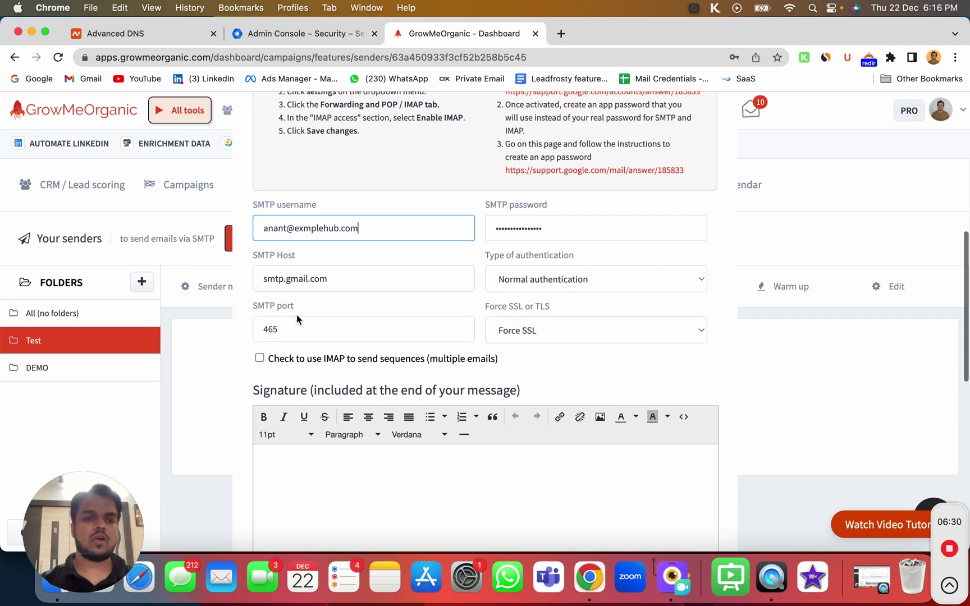
click(260, 359)
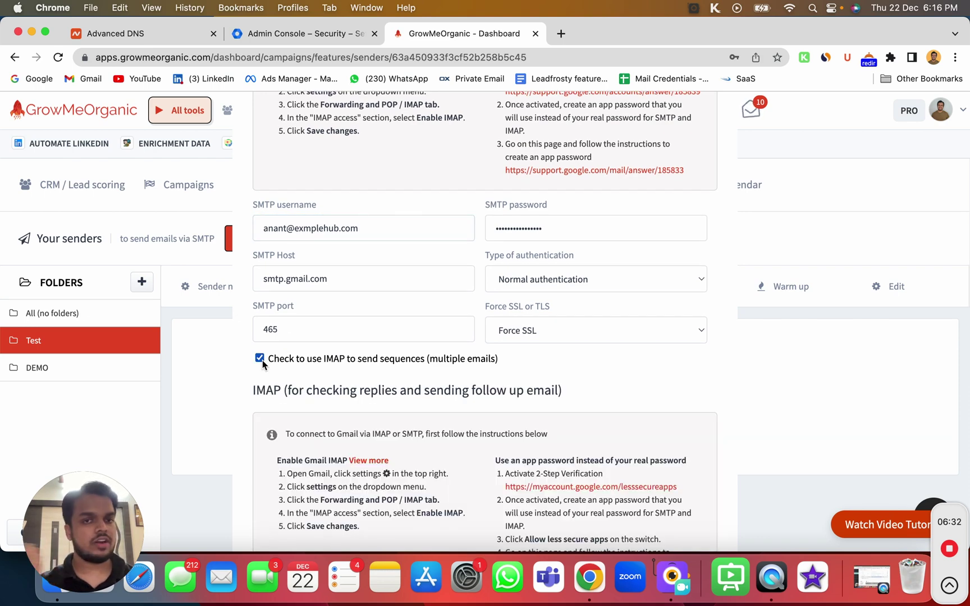
scroll(308, 407, down, 12)
click(499, 253)
key(super+v)
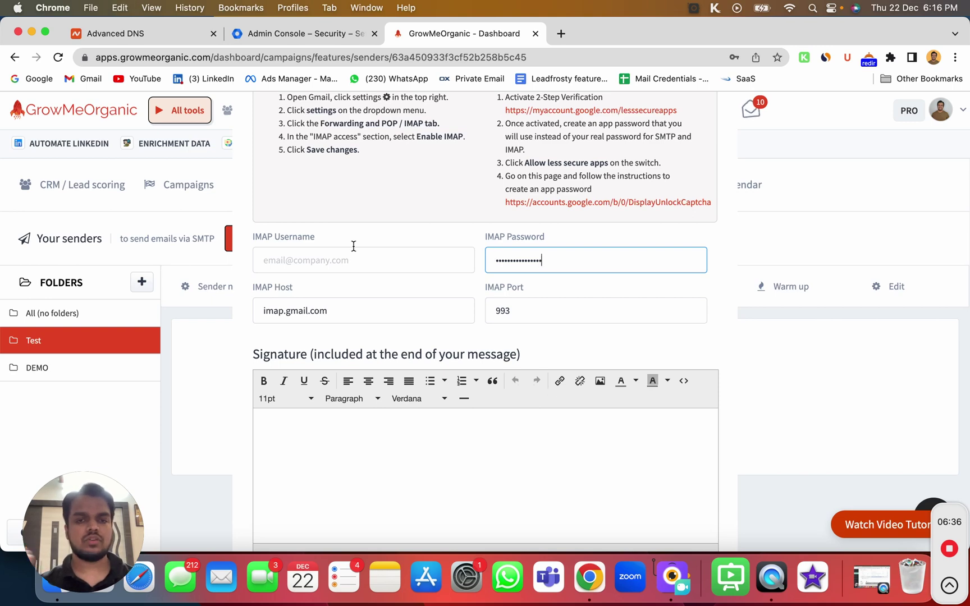
- Copy the SMTP username e-mail into the IMAP Username field
click(331, 251)
scroll(332, 252, up, 12)
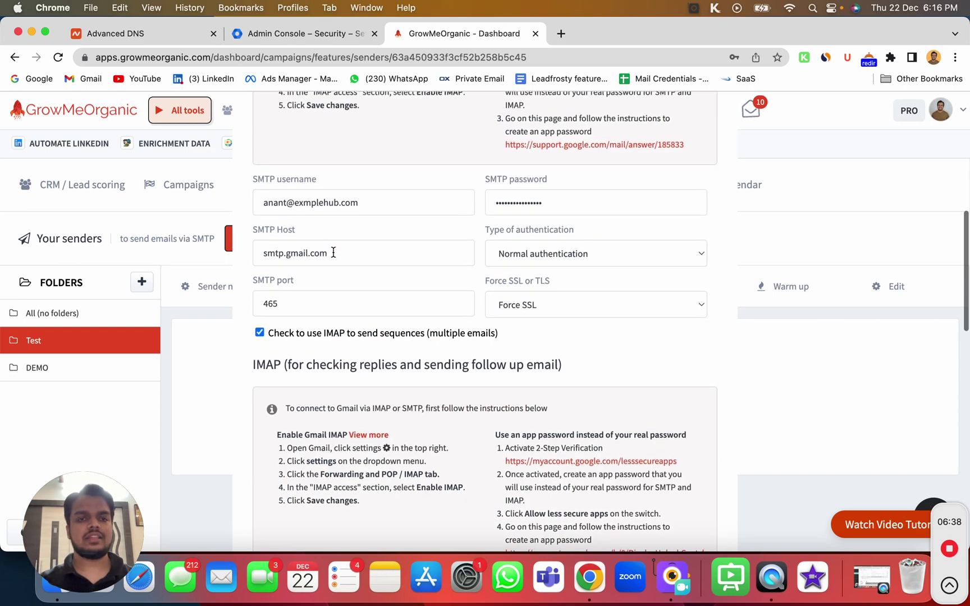
click(354, 206)
key(super+a)
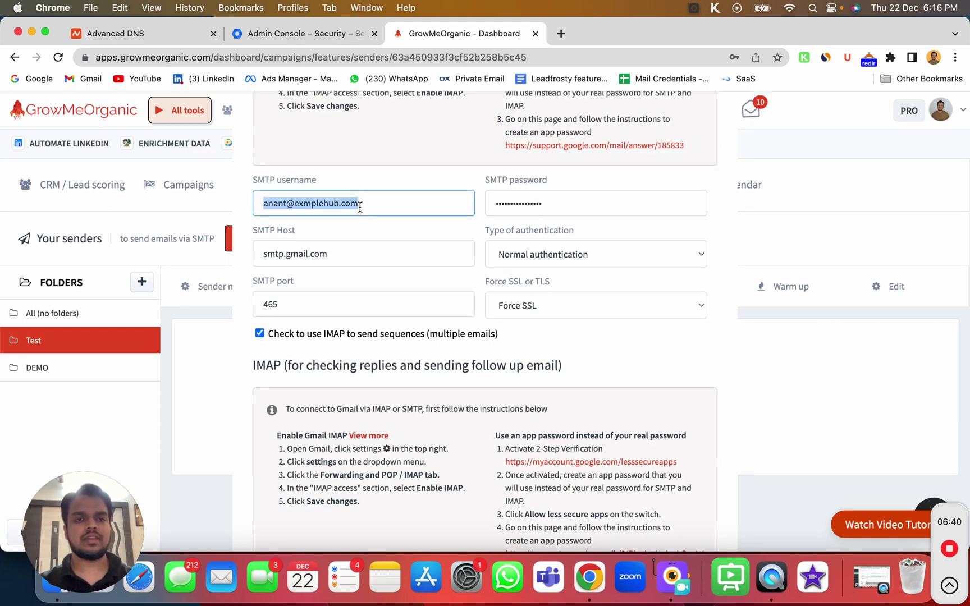
key(super+c)
scroll(359, 207, down, 13)
click(409, 148)
key(super+v)
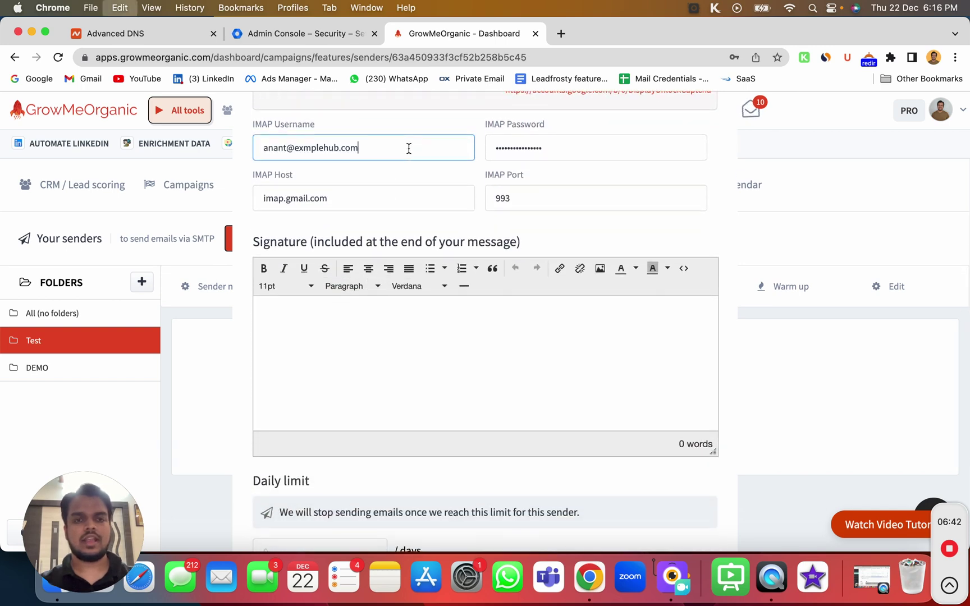
scroll(446, 333, down, 3)
scroll(415, 229, up, 3)
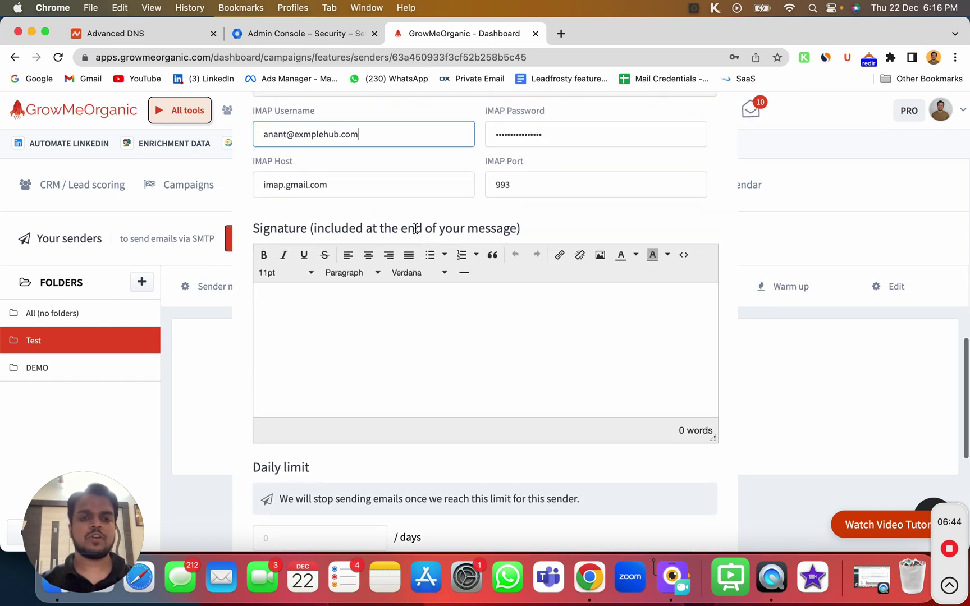
scroll(416, 229, up, 2)
- Open the signature's HTML source code view and close it without changes
click(325, 367)
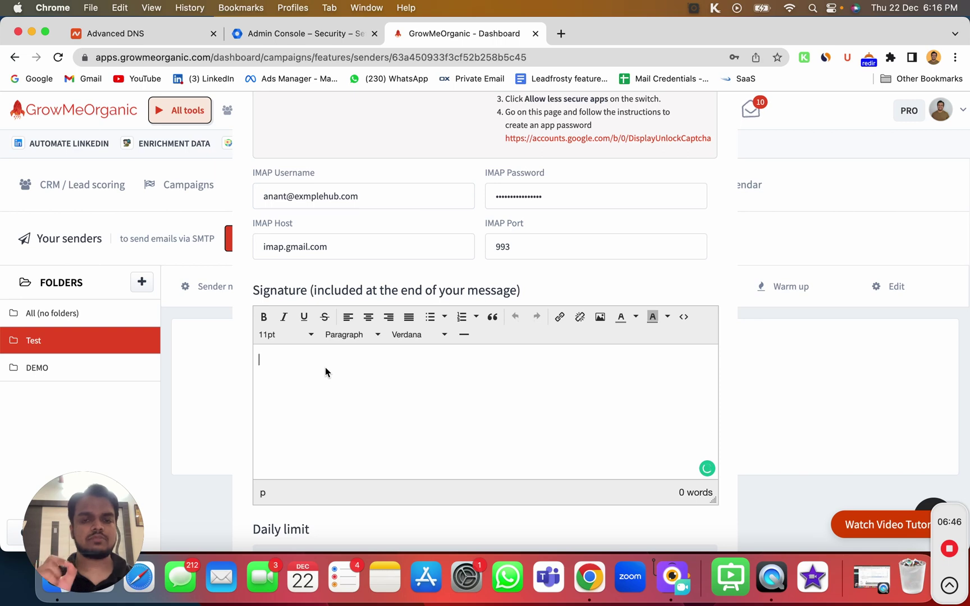
click(684, 317)
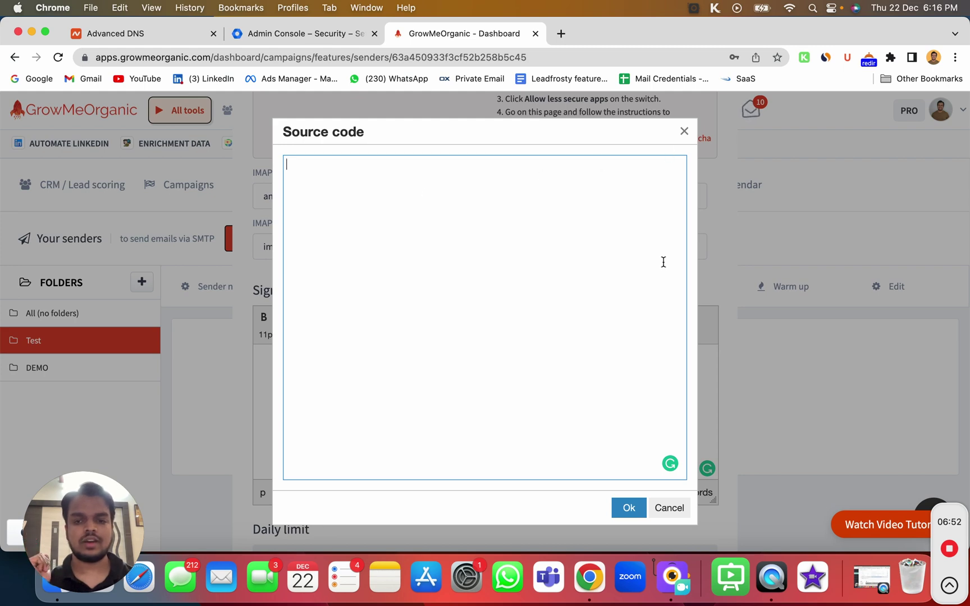
click(628, 508)
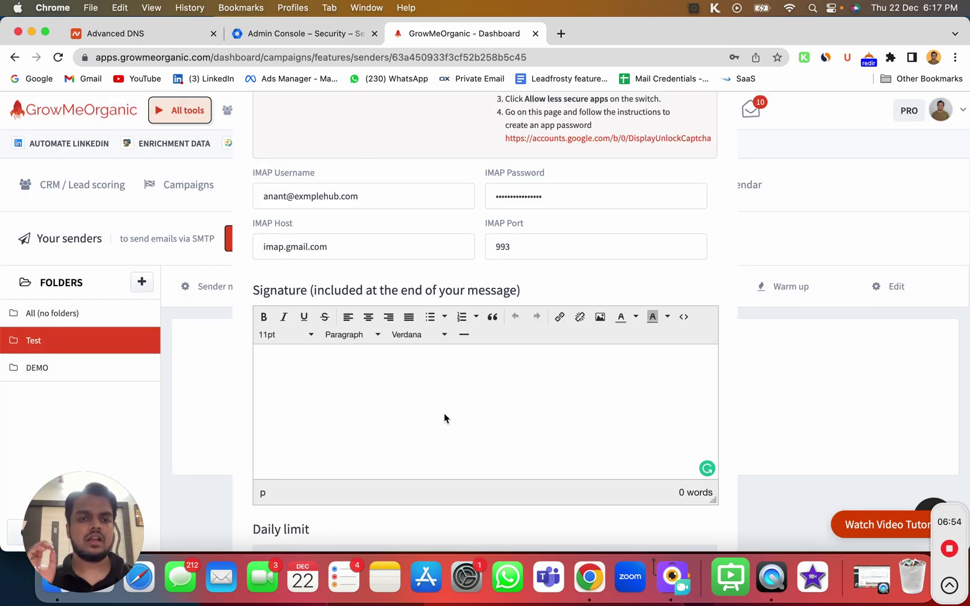
- Set the daily limit to 10 with reset timezone (GMT-07:00) Mountain Time (US & Canada)
scroll(444, 418, down, 5)
scroll(387, 375, down, 3)
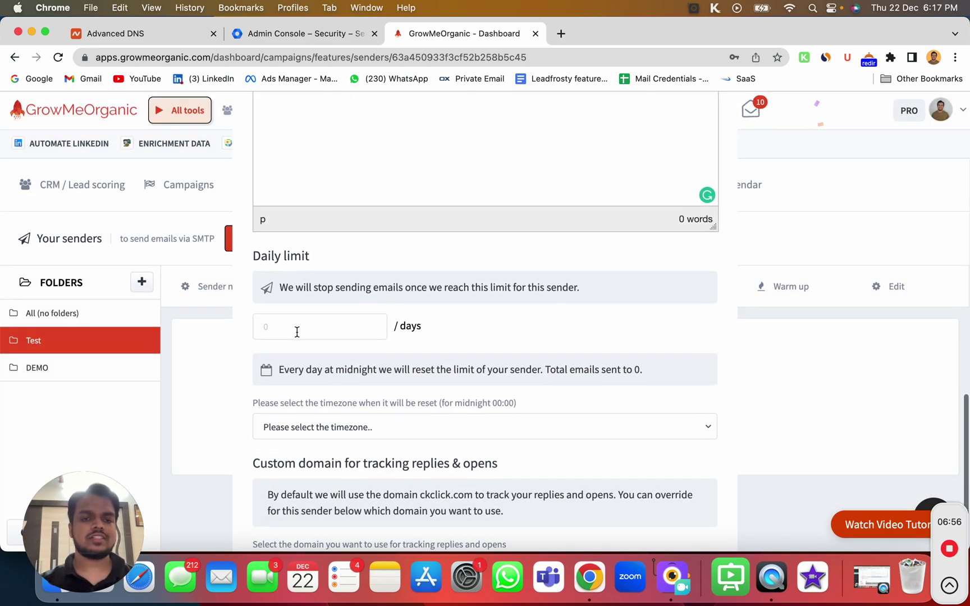
click(298, 329)
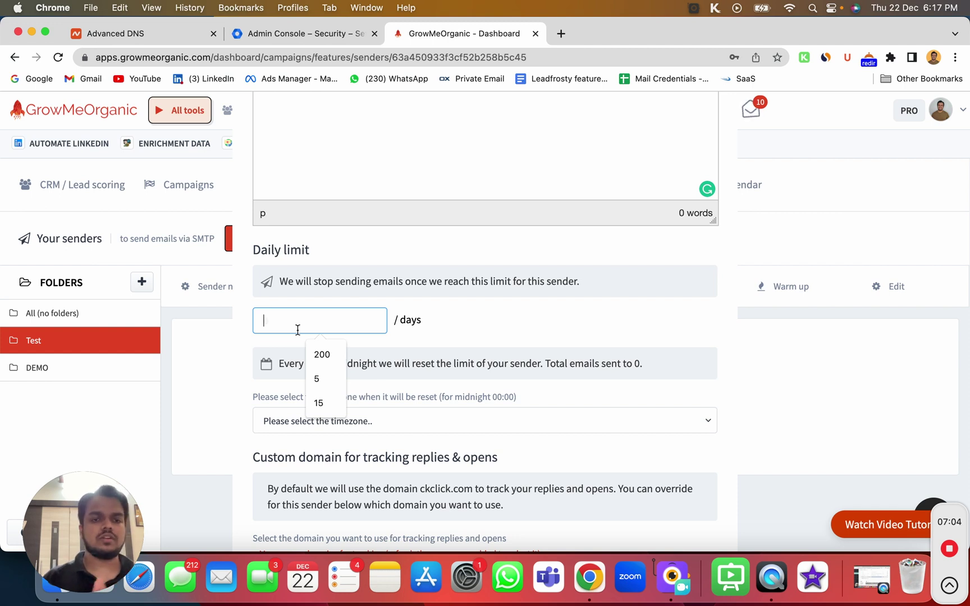
text(10)
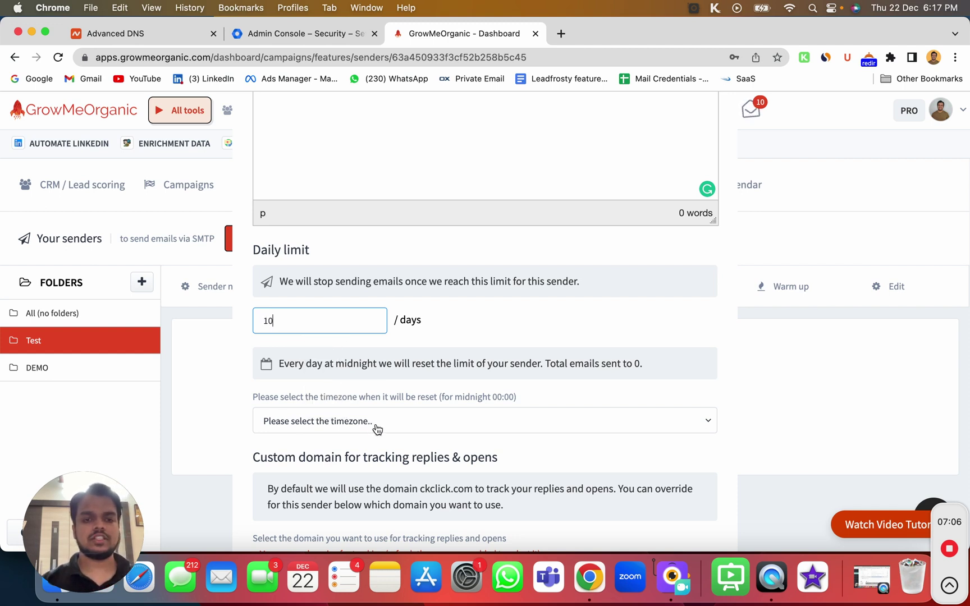
click(377, 429)
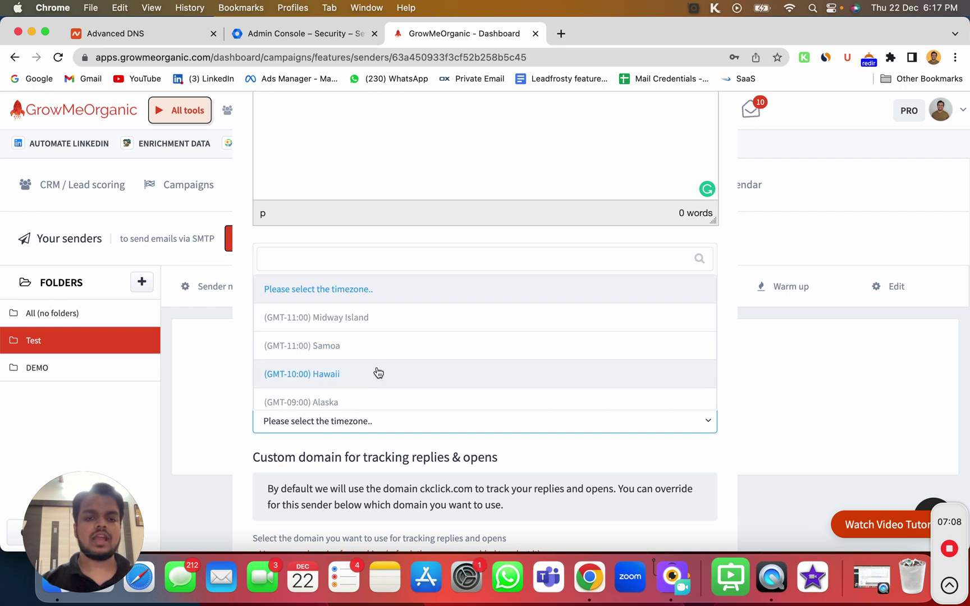
scroll(378, 373, down, 20)
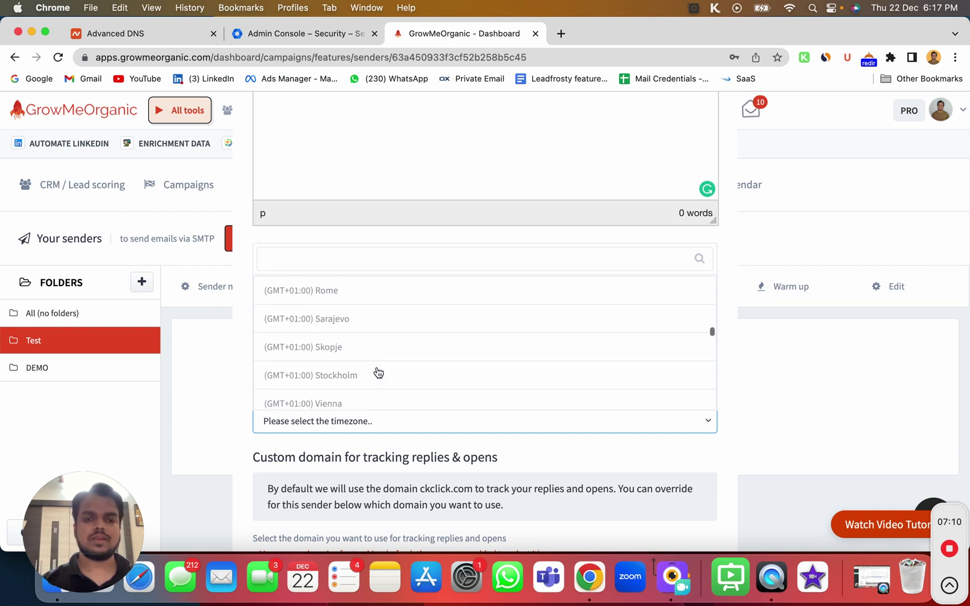
text(uni)
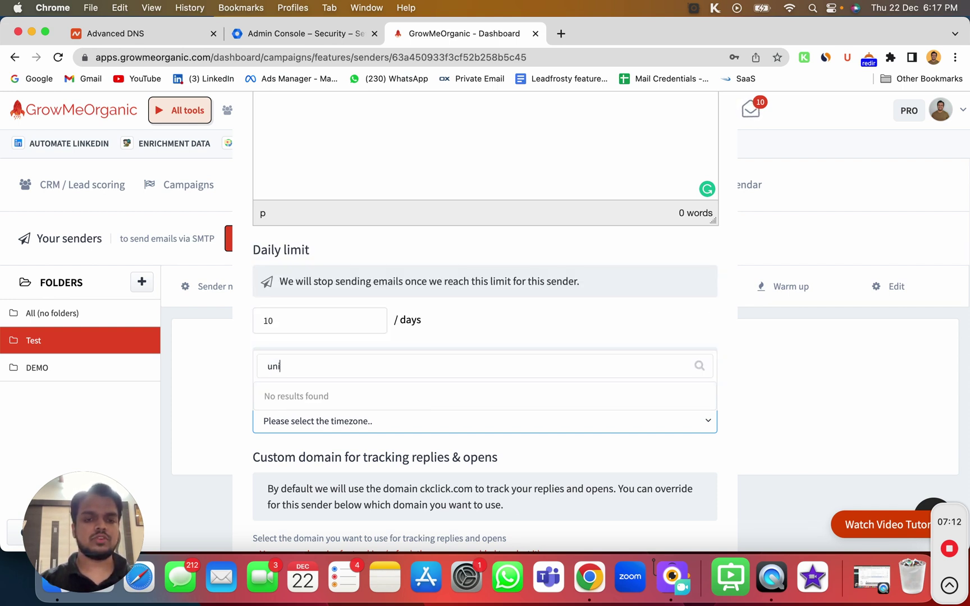
key(BackSpace)
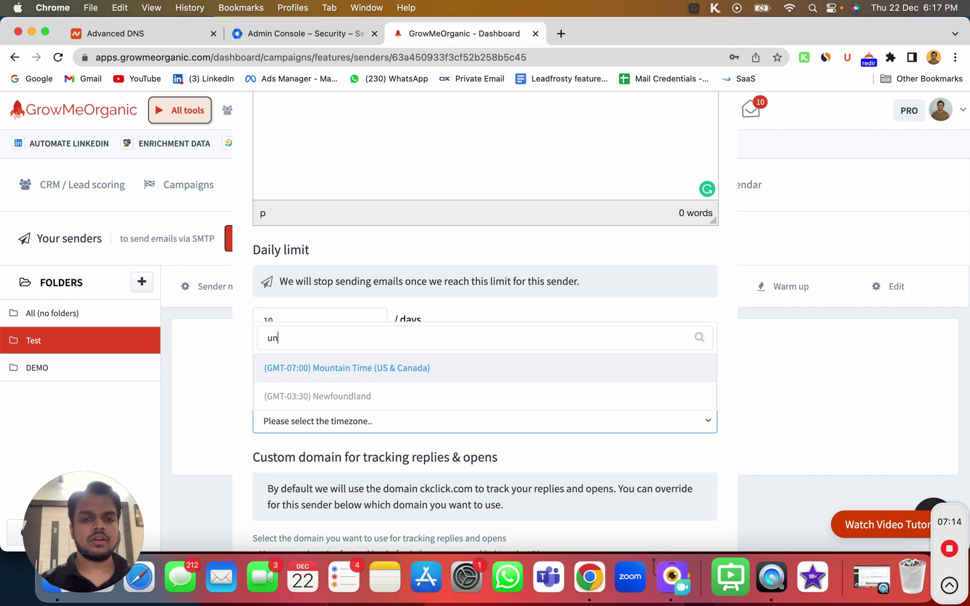
click(407, 378)
scroll(433, 472, down, 3)
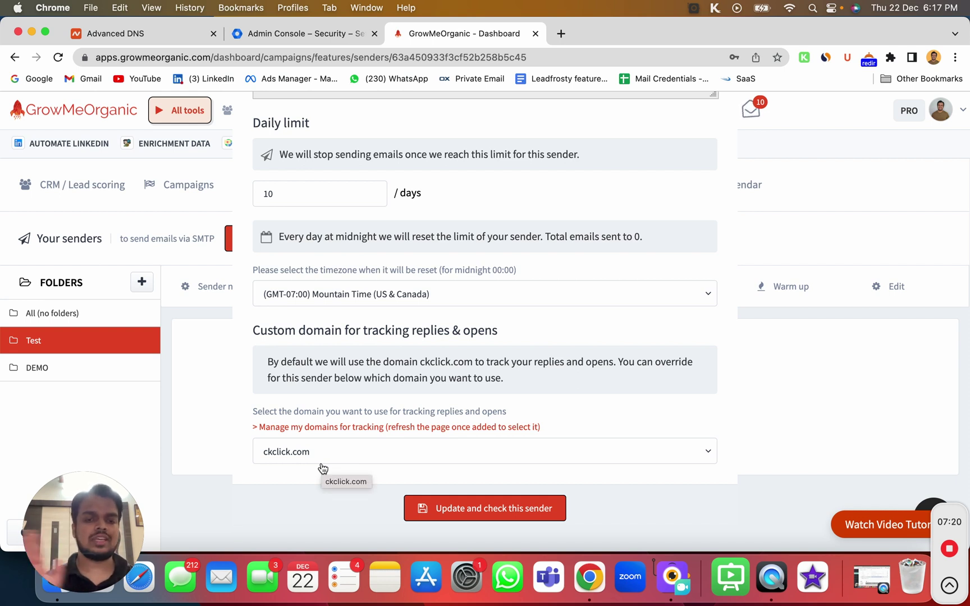
- Update and check the sender, getting SMTP error 535-5.7.8 Username and Password not accepted
click(457, 512)
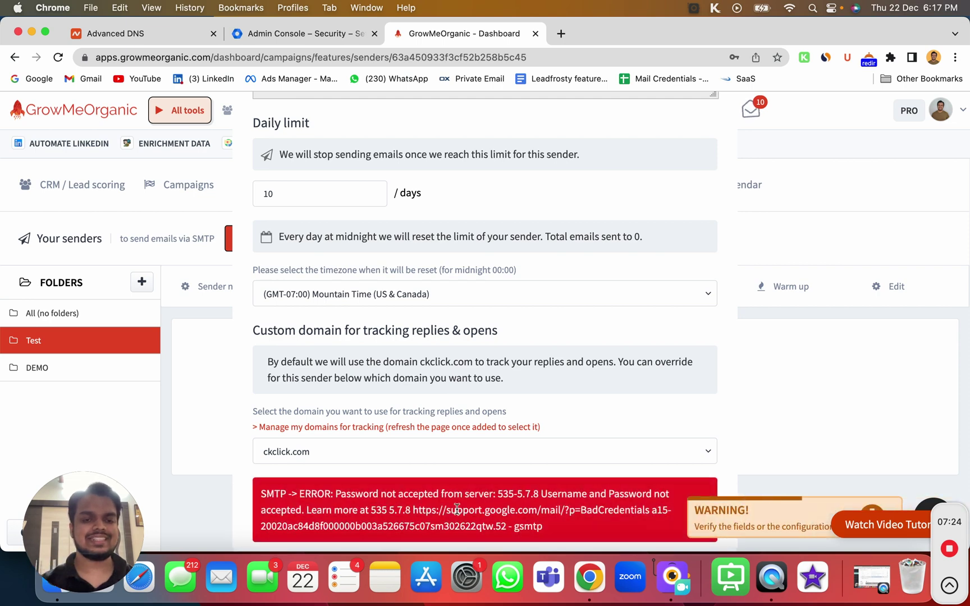
scroll(454, 499, down, 2)
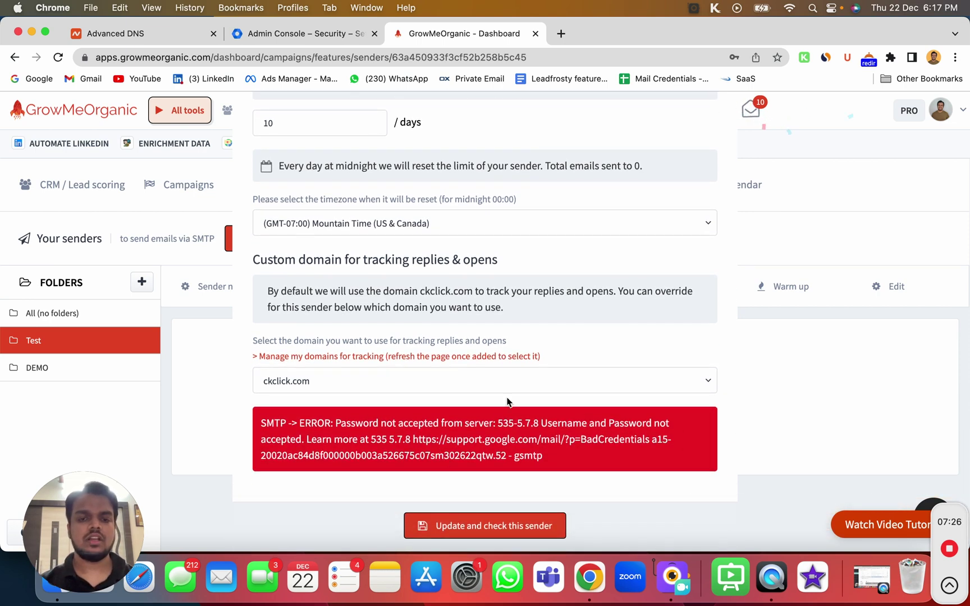
scroll(508, 398, up, 12)
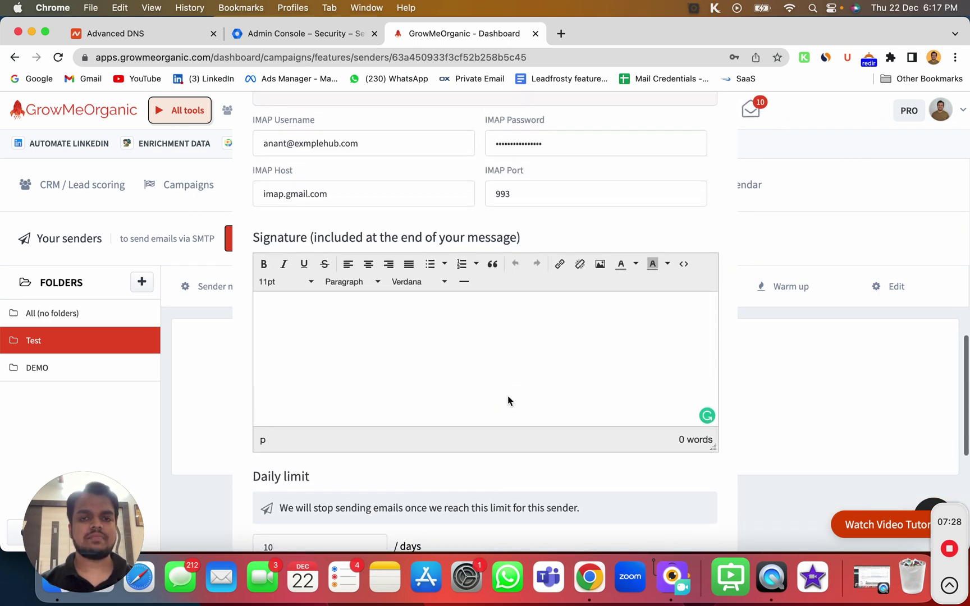
scroll(508, 394, up, 3)
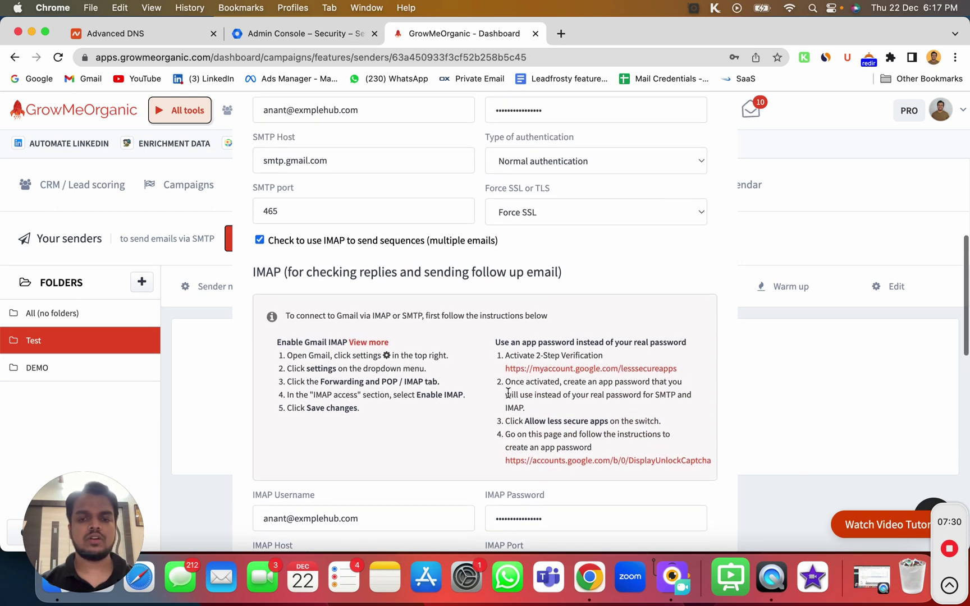
- Check the App passwords window and replace the IMAP password with the app password
right_click(601, 596)
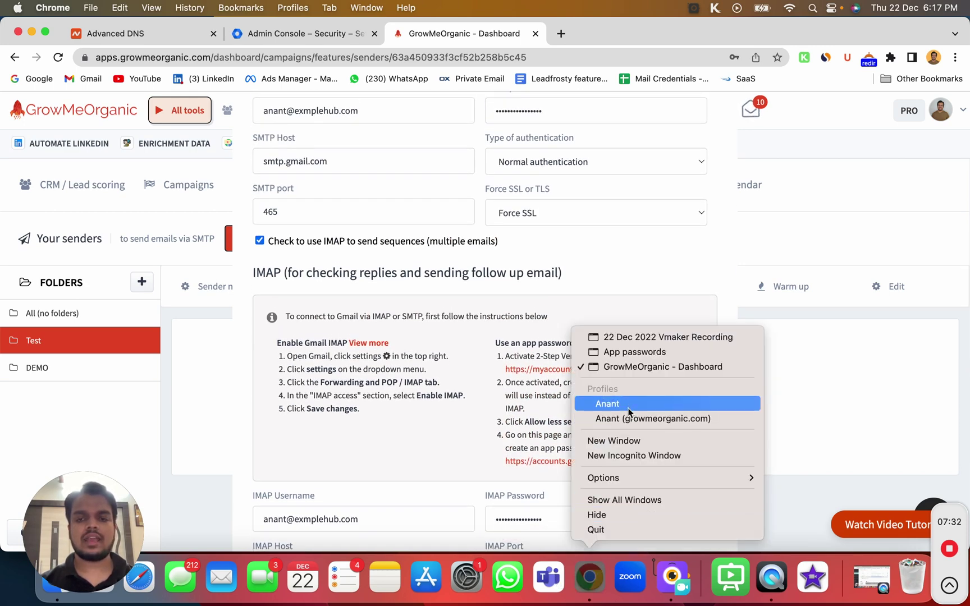
click(641, 349)
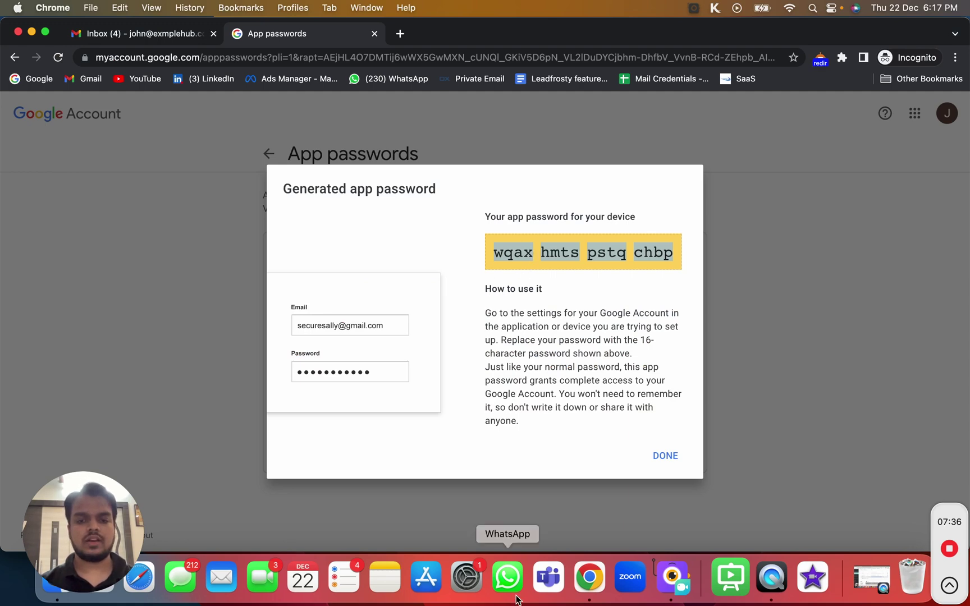
right_click(587, 576)
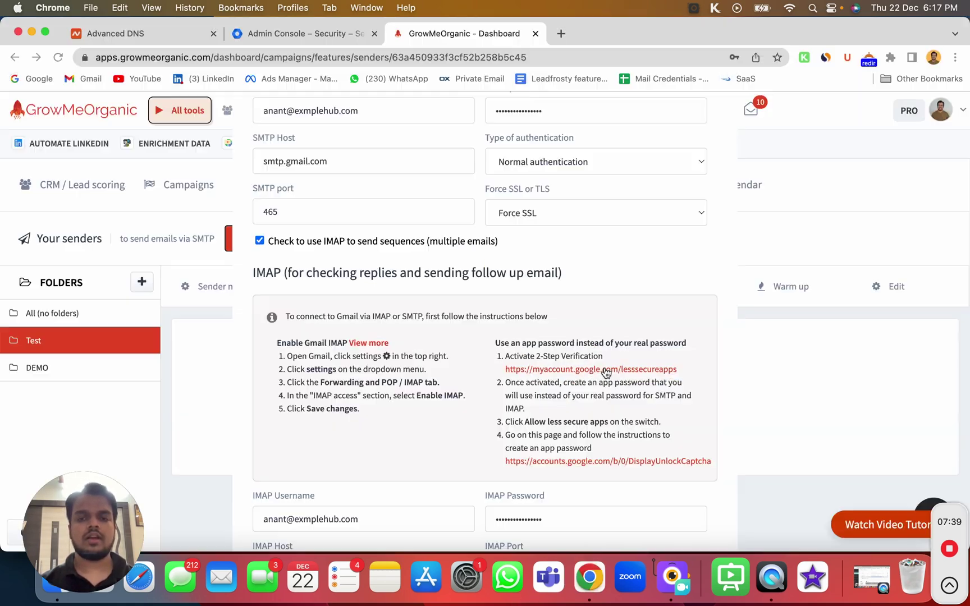
click(606, 366)
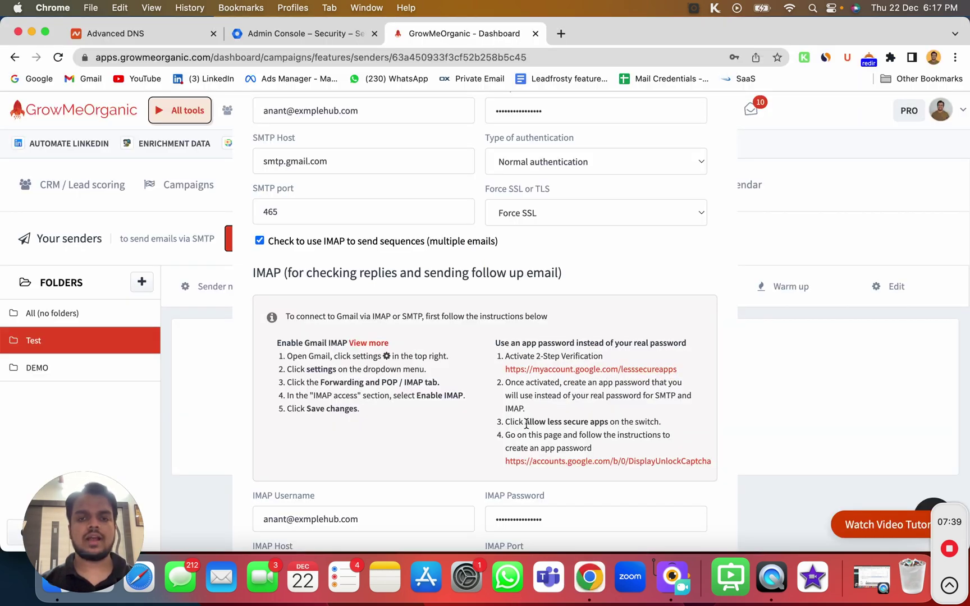
triple_click(567, 112)
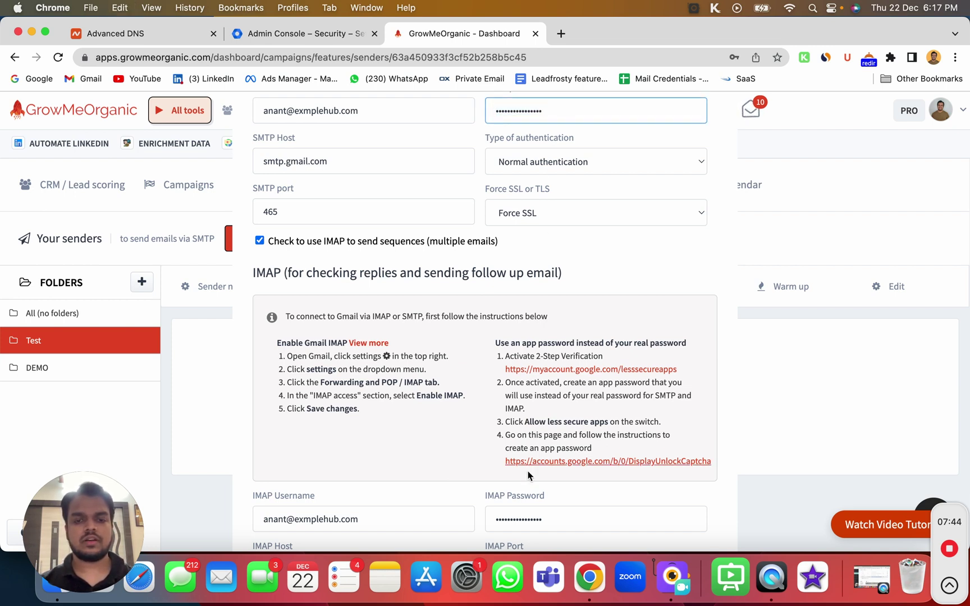
triple_click(526, 514)
key(super+v)
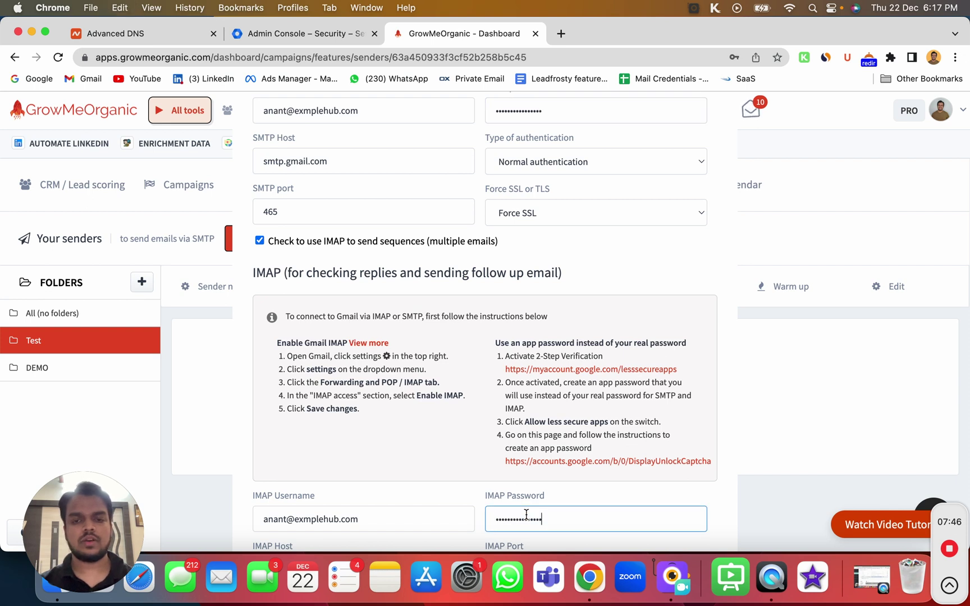
- Replace the name part of the SMTP and IMAP usernames with the new Workspace user's name
double_click(281, 111)
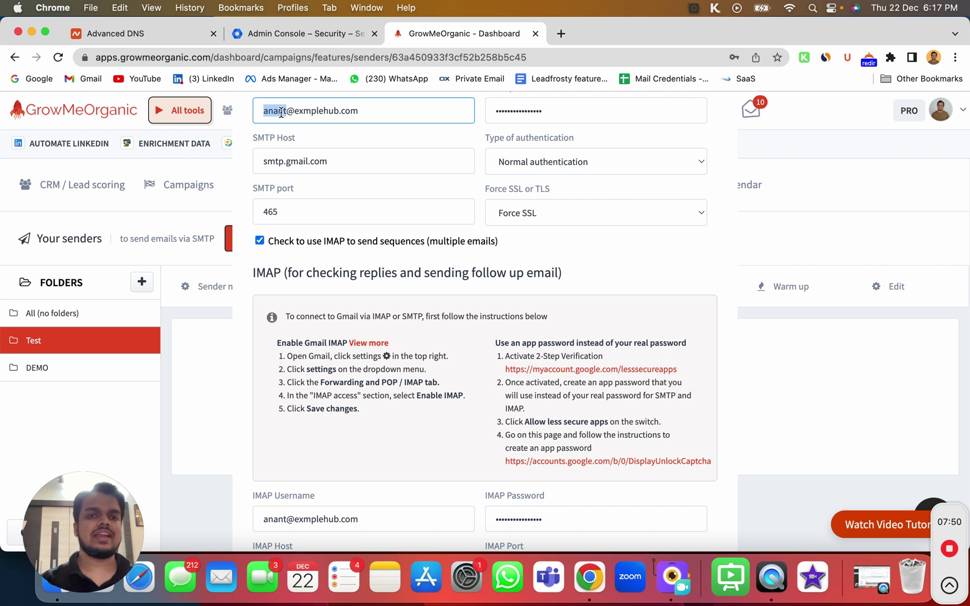
text(joh)
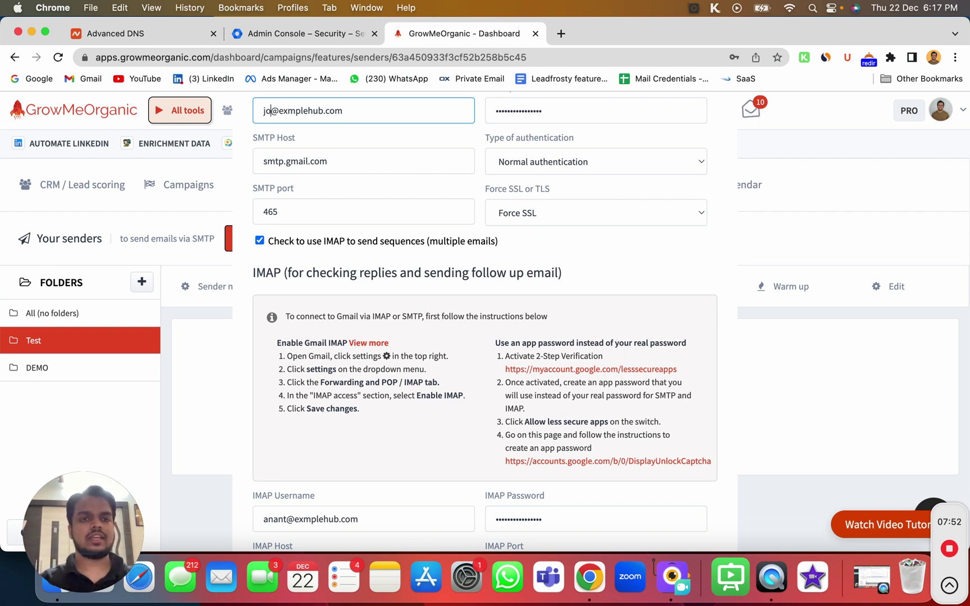
right_click(589, 578)
click(632, 358)
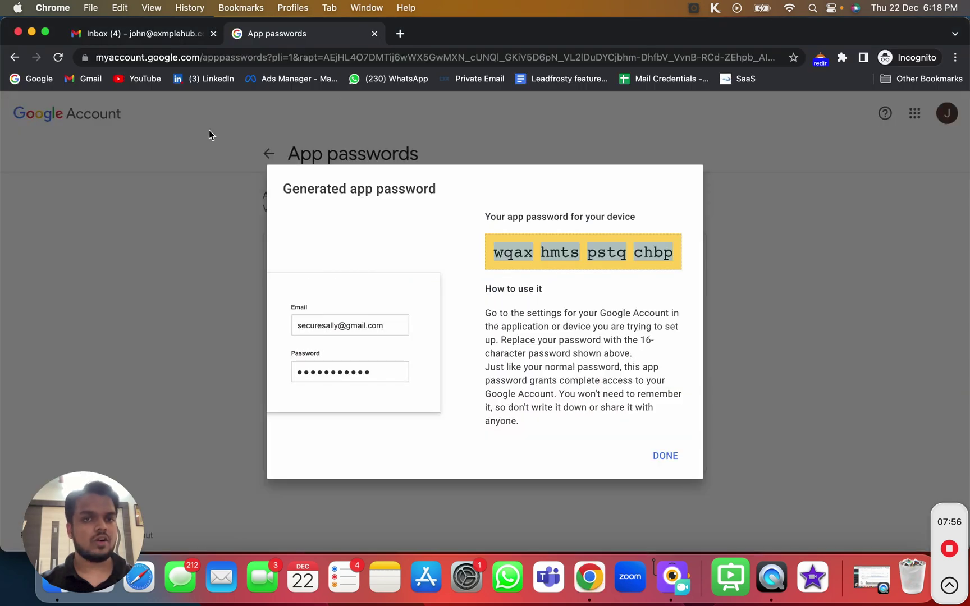
right_click(600, 589)
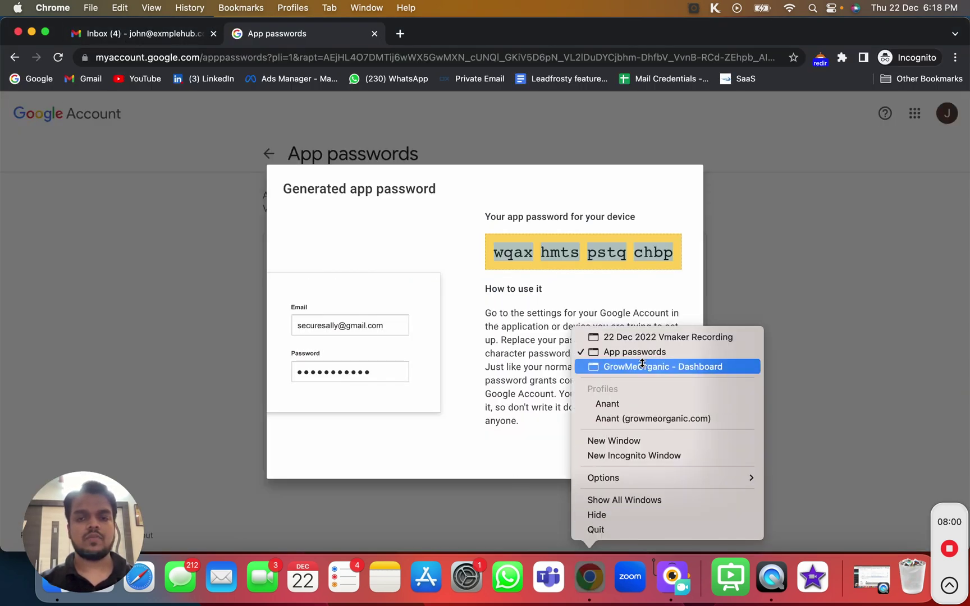
click(642, 366)
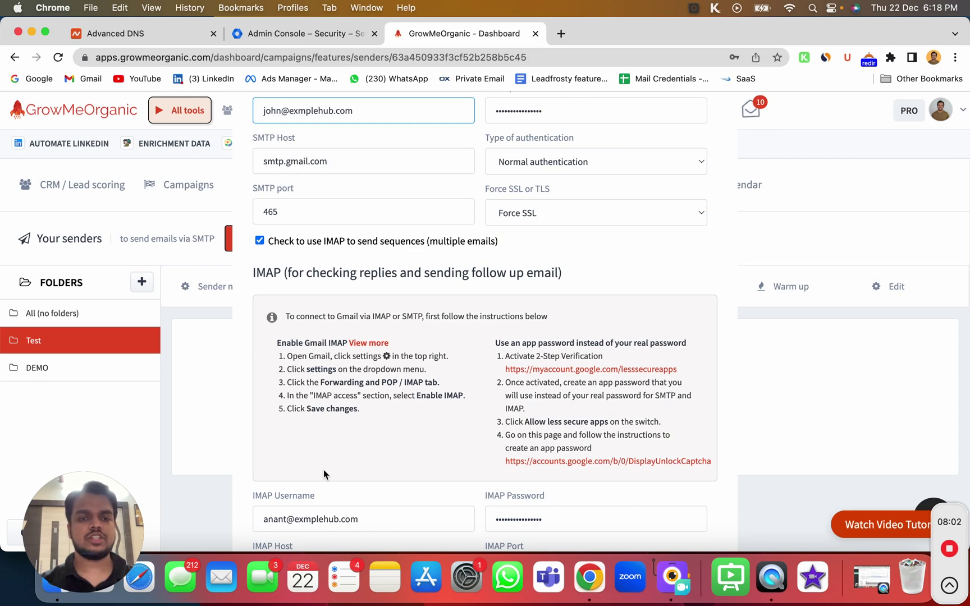
scroll(324, 470, down, 3)
double_click(275, 399)
text(j)
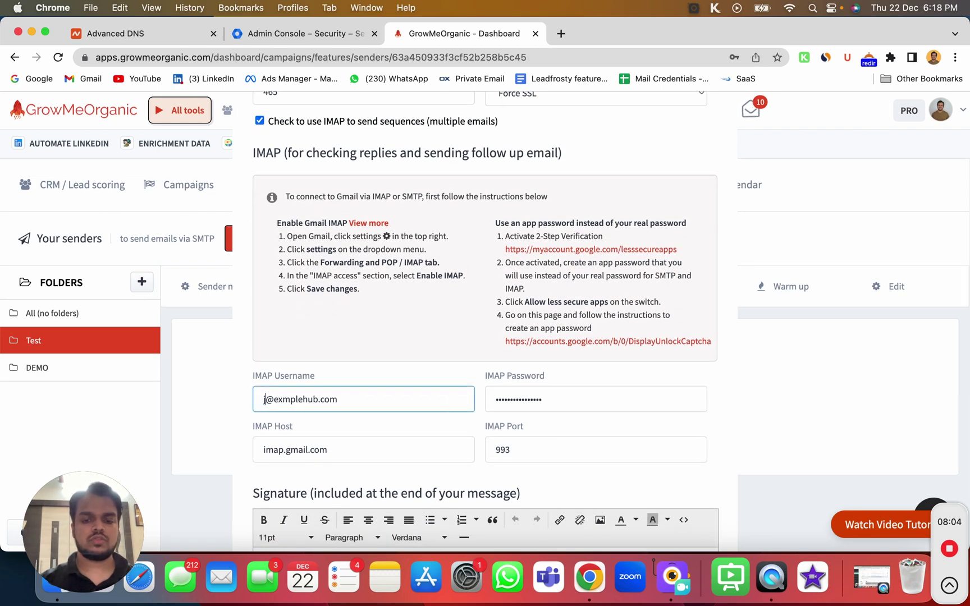
text(ohn)
scroll(372, 461, down, 10)
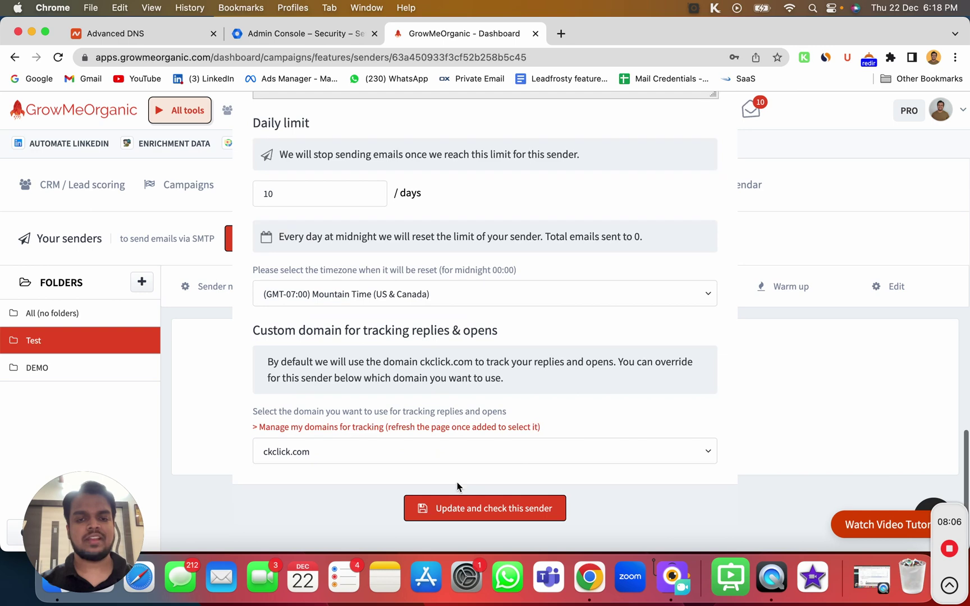
- Save the sender, then change the sender email and sender name to the new user and re-save
click(444, 514)
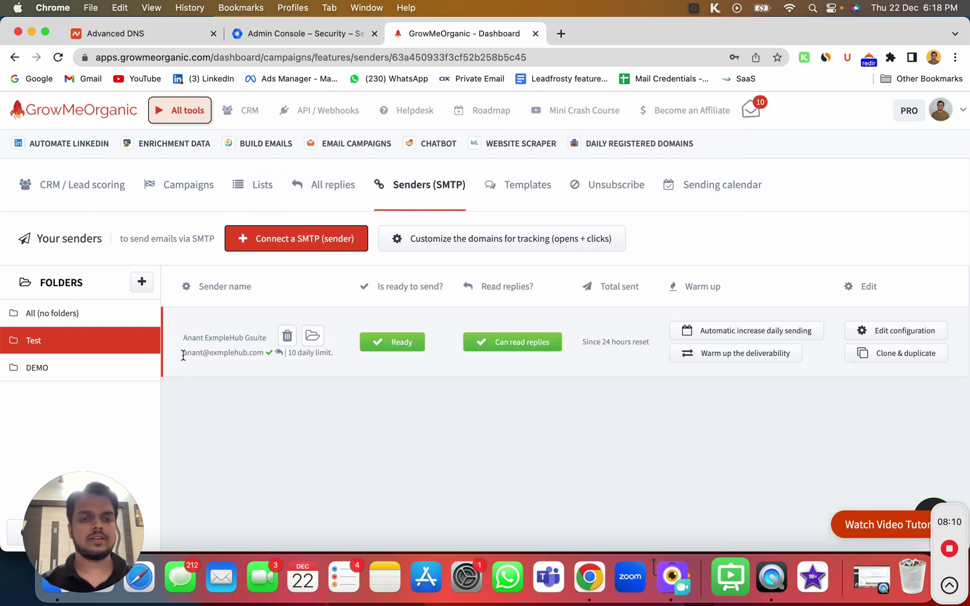
click(861, 331)
double_click(268, 365)
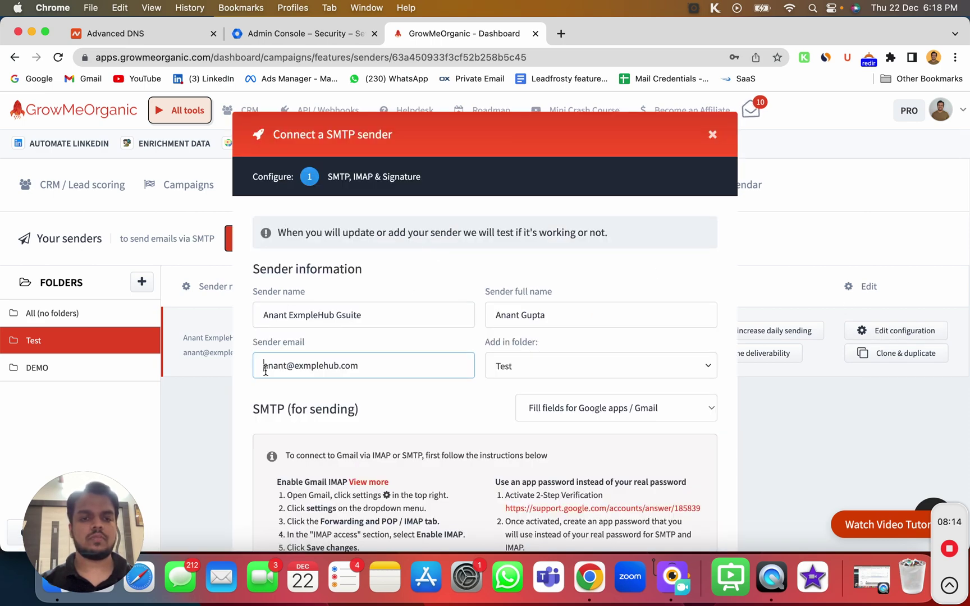
text(john)
double_click(267, 316)
text(John)
scroll(415, 477, down, 15)
click(451, 516)
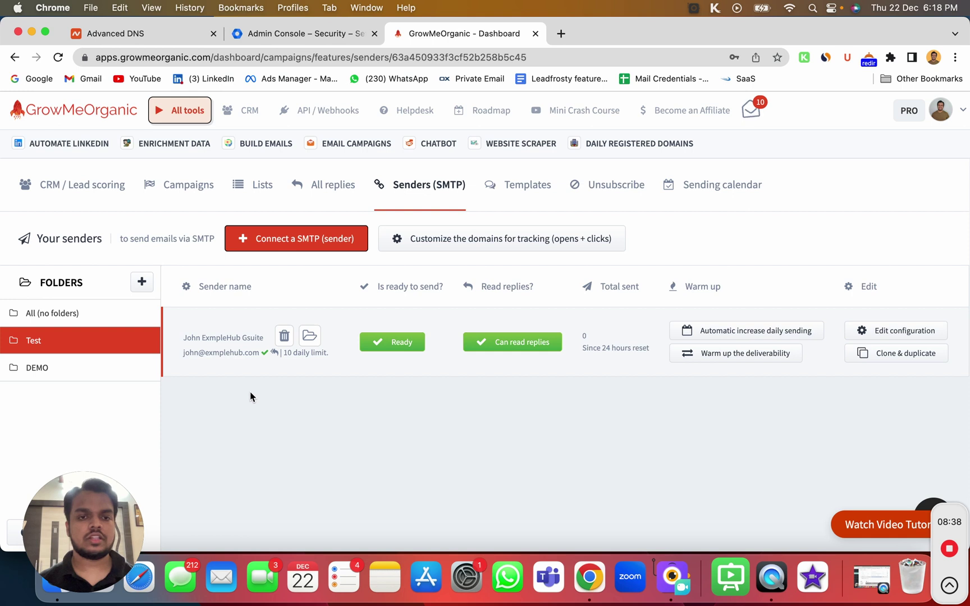
- Edit the sender configuration, replace the sender full name with the new account holder's, and re-save
drag(185, 353, 244, 353)
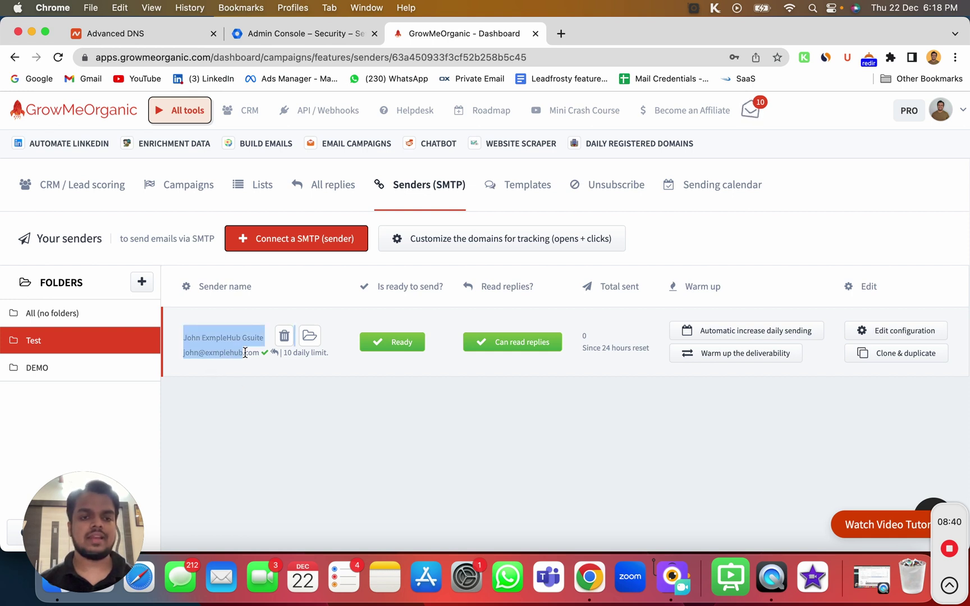
click(189, 333)
drag(184, 335, 270, 337)
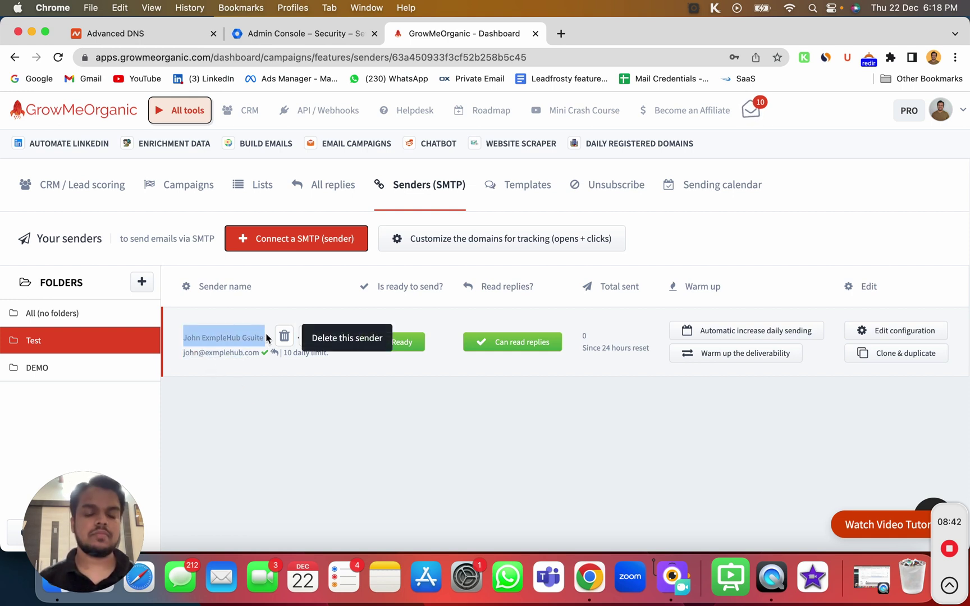
click(878, 335)
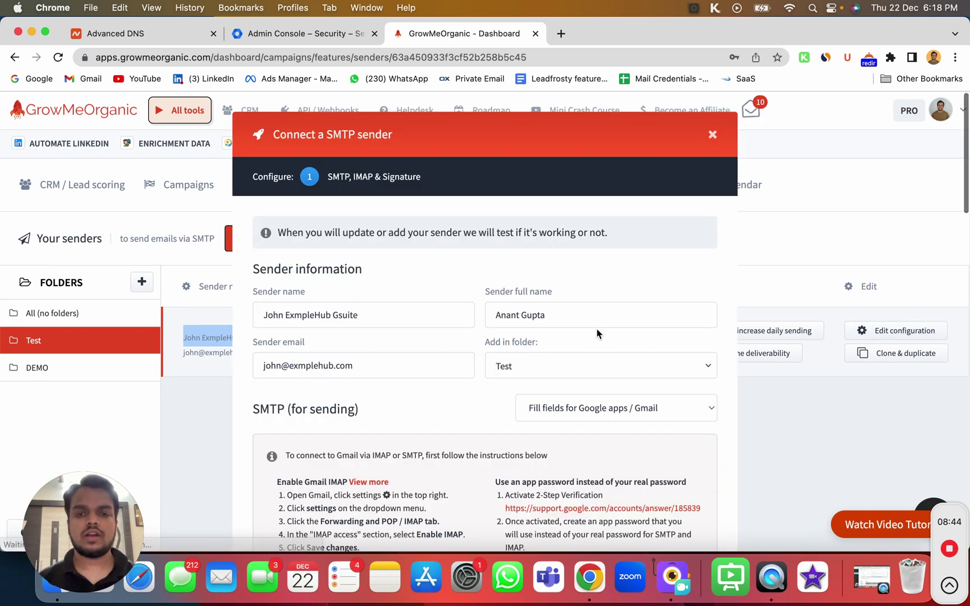
triple_click(578, 321)
text(ohn E)
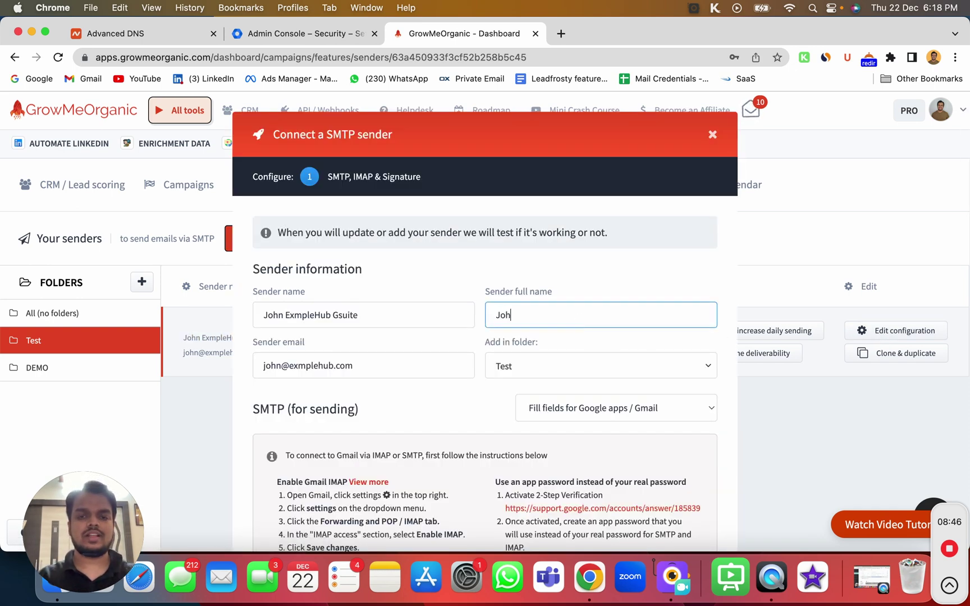
scroll(485, 336, down, 15)
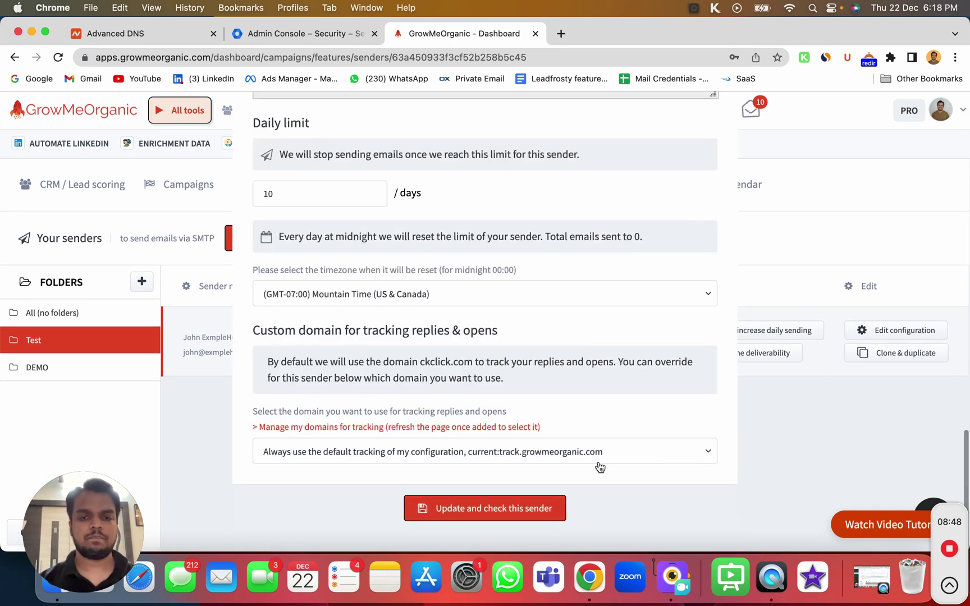
click(520, 506)
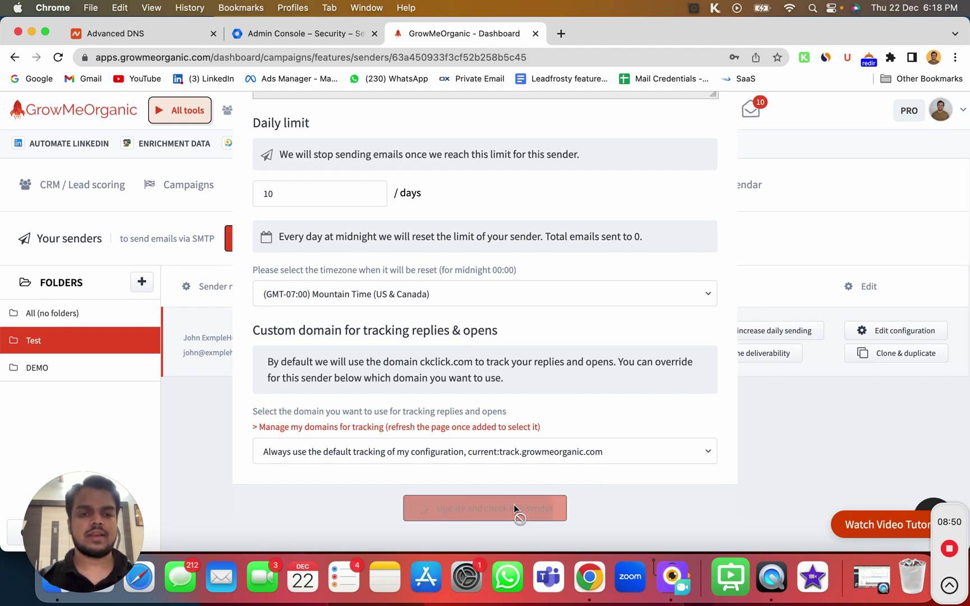
scroll(426, 449, down, 2)
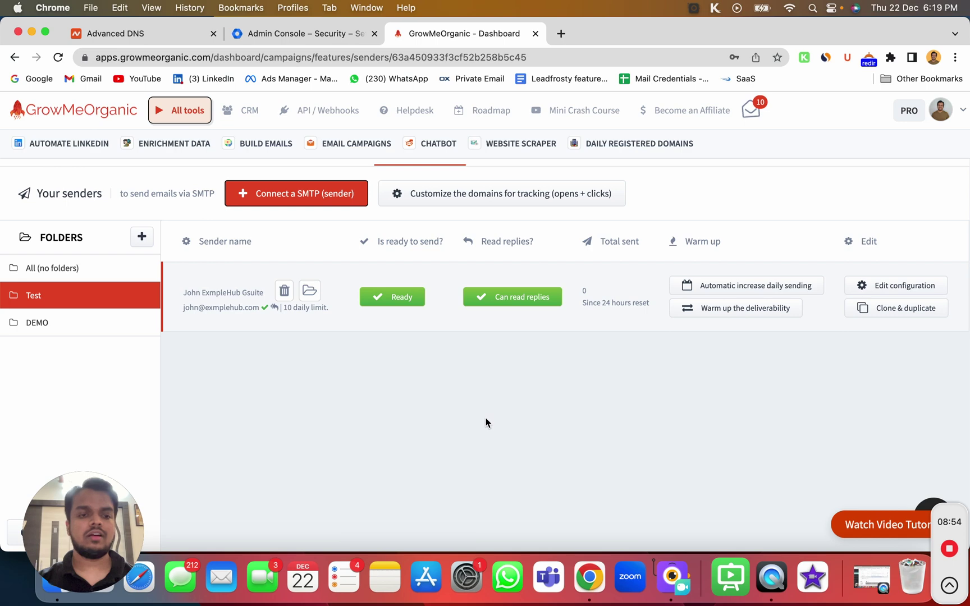
- Bring the Google Account App passwords window forward and close it
right_click(578, 581)
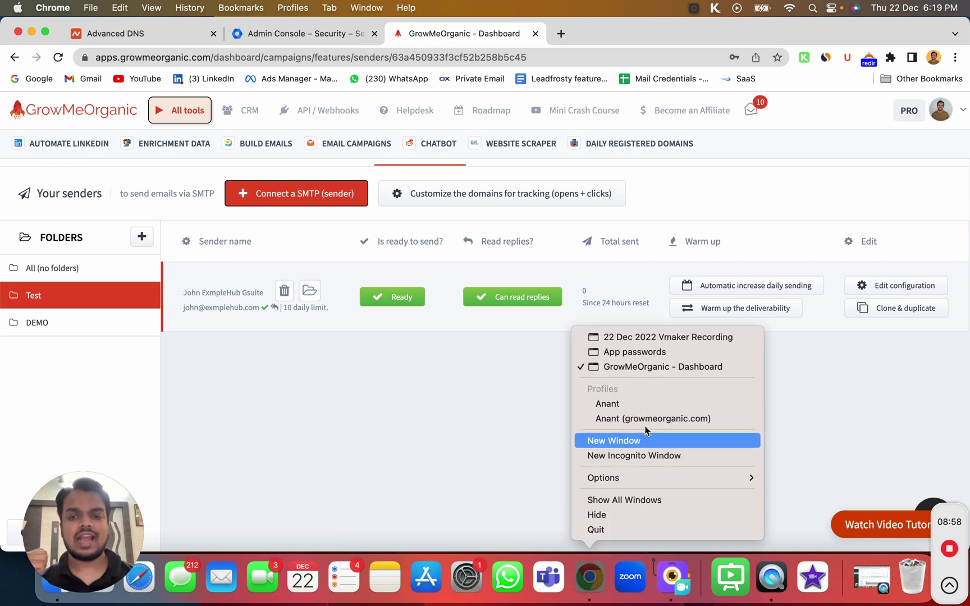
click(649, 353)
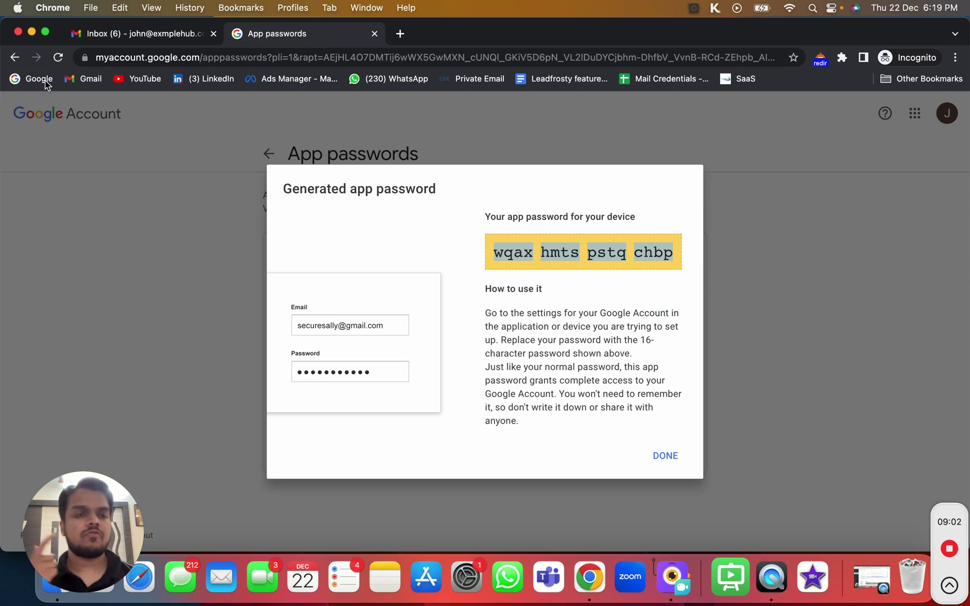
click(18, 32)
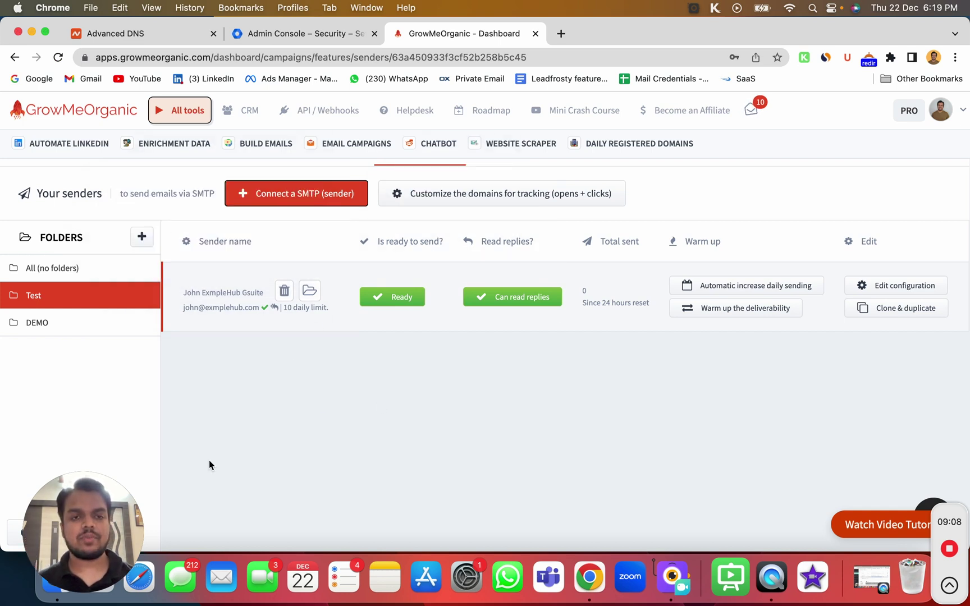